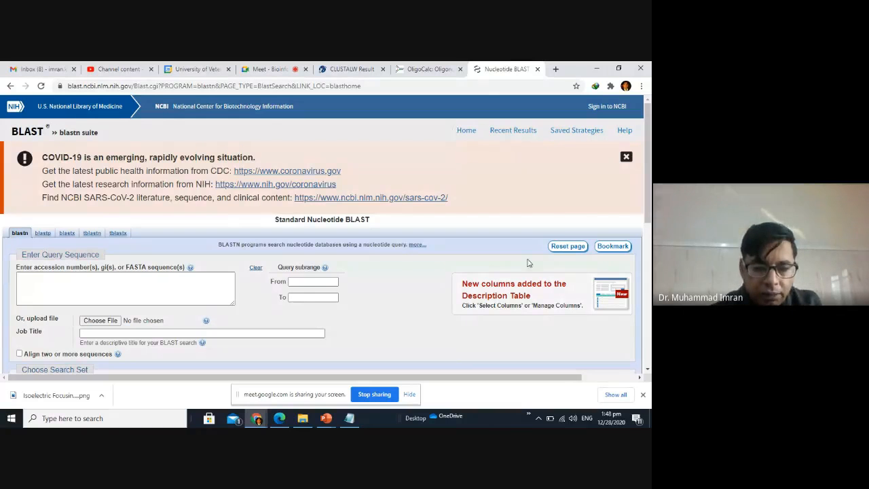
Switch to the seqdump (2) text file in Notepad and copy the first FASTA record, MK439895.1, including its header line.
{"action": "left_click", "coordinate": [349, 418]}
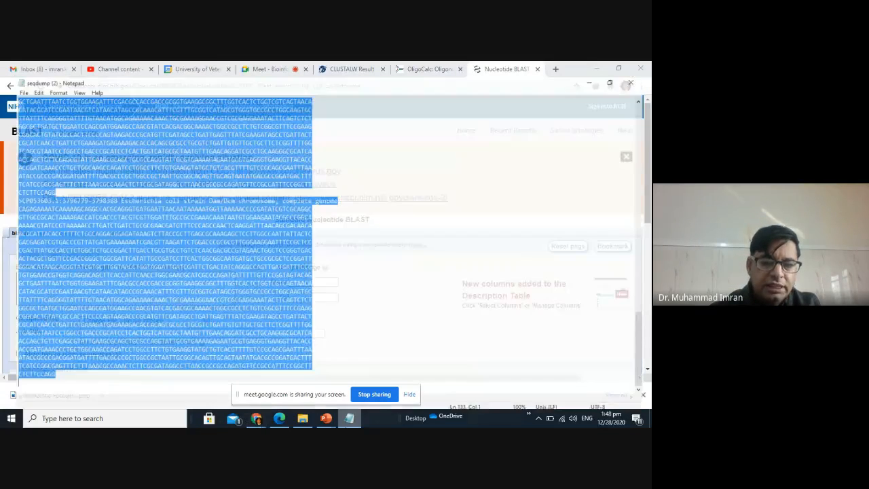
{"action": "scroll", "coordinate": [291, 374], "scroll_direction": "up", "scroll_amount": 20}
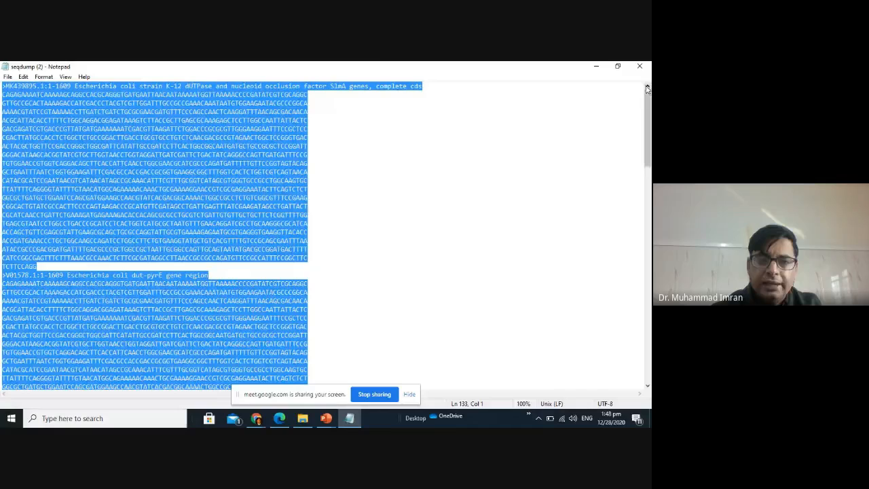
{"action": "left_click", "coordinate": [157, 87]}
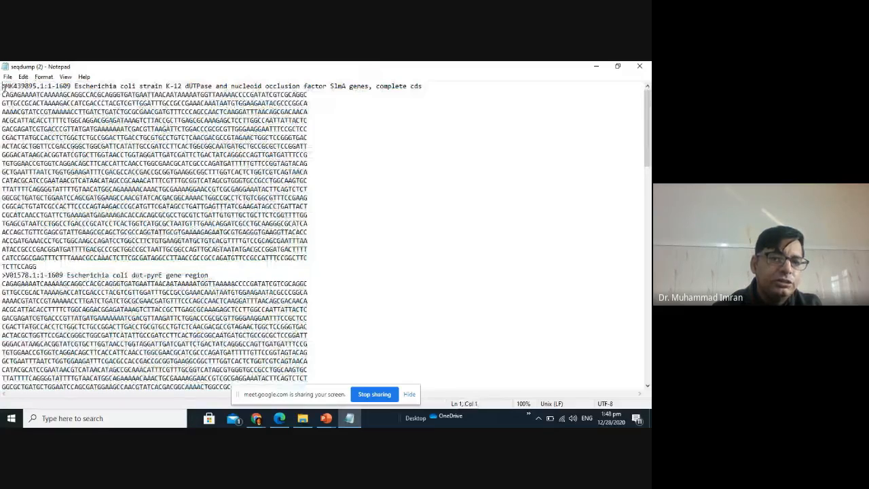
{"action": "left_click_drag", "start_coordinate": [3, 87], "coordinate": [35, 266]}
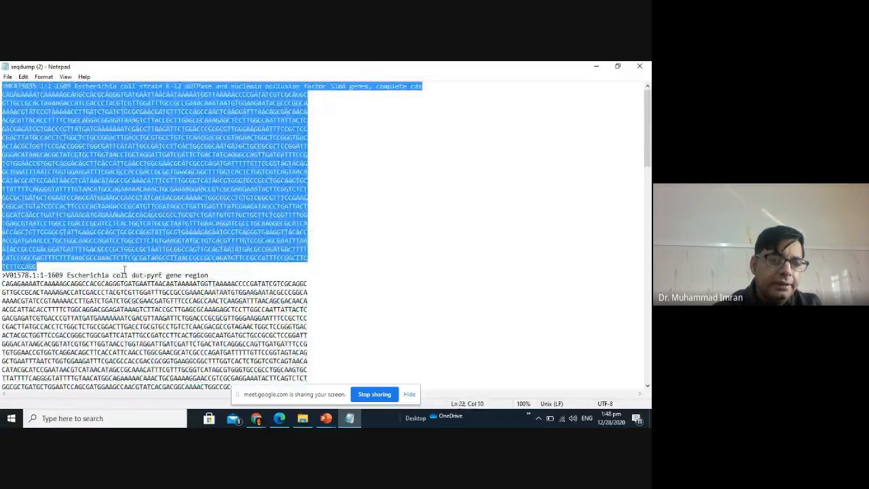
{"action": "right_click", "coordinate": [71, 193]}
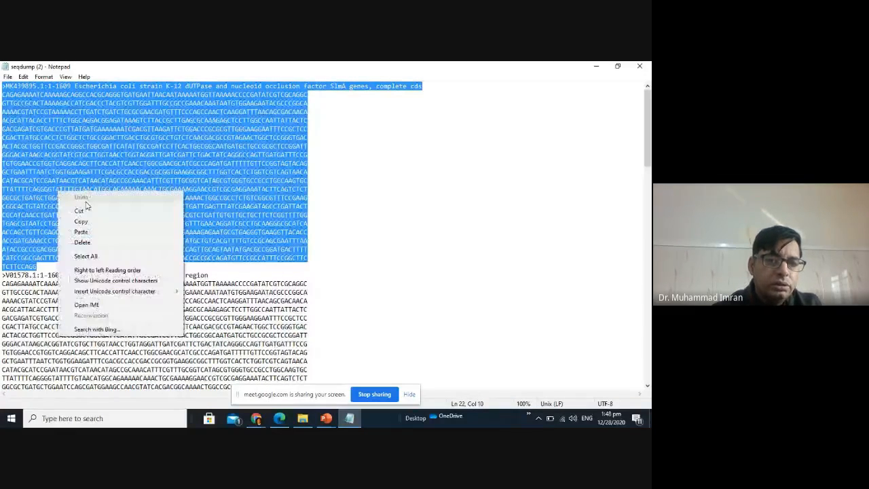
{"action": "left_click", "coordinate": [85, 222]}
Return to the Nucleotide BLAST page in Chrome, paste the copied sequence as the query, and run the BLAST search.
{"action": "left_click", "coordinate": [278, 419]}
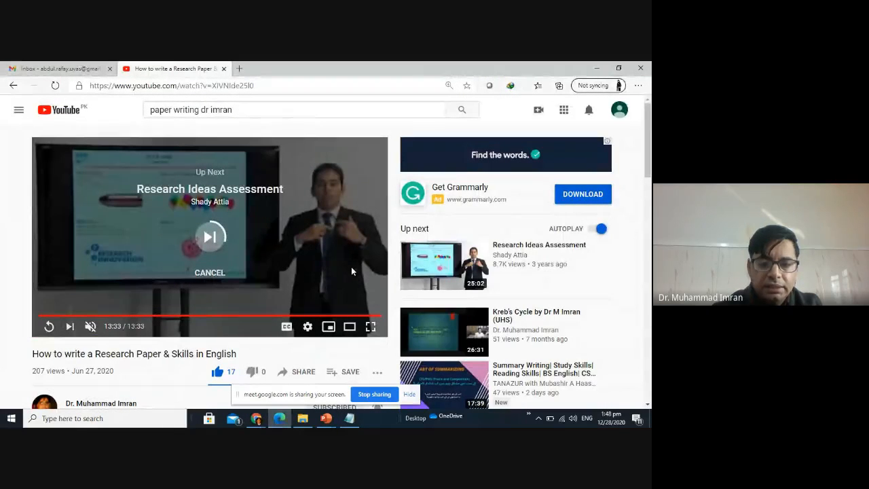
{"action": "left_click", "coordinate": [256, 419]}
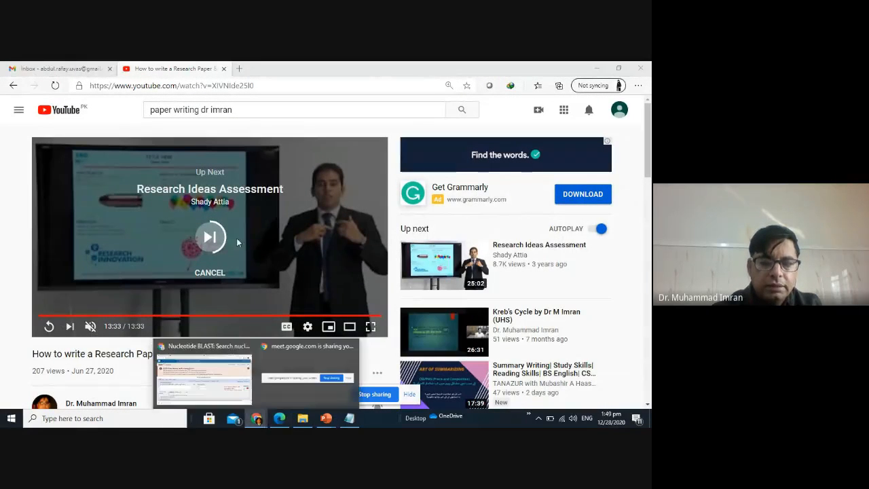
{"action": "left_click", "coordinate": [224, 373]}
{"action": "left_click", "coordinate": [107, 285]}
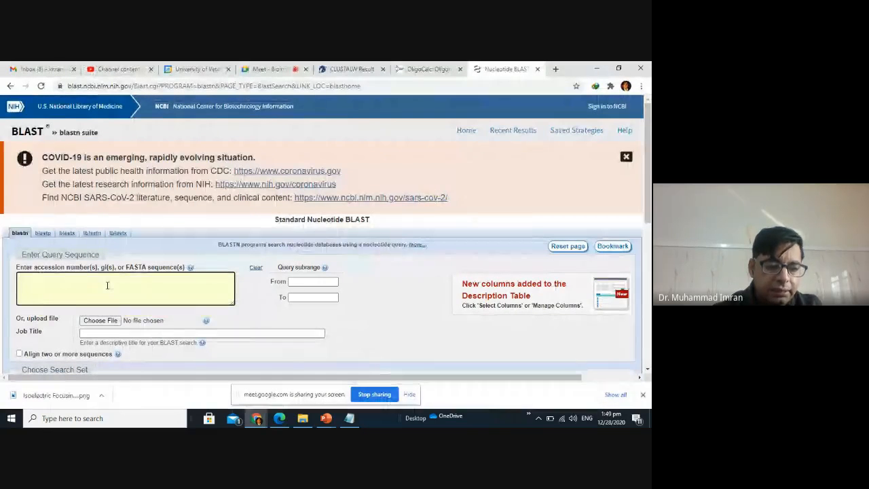
{"action": "key", "text": "ctrl+v"}
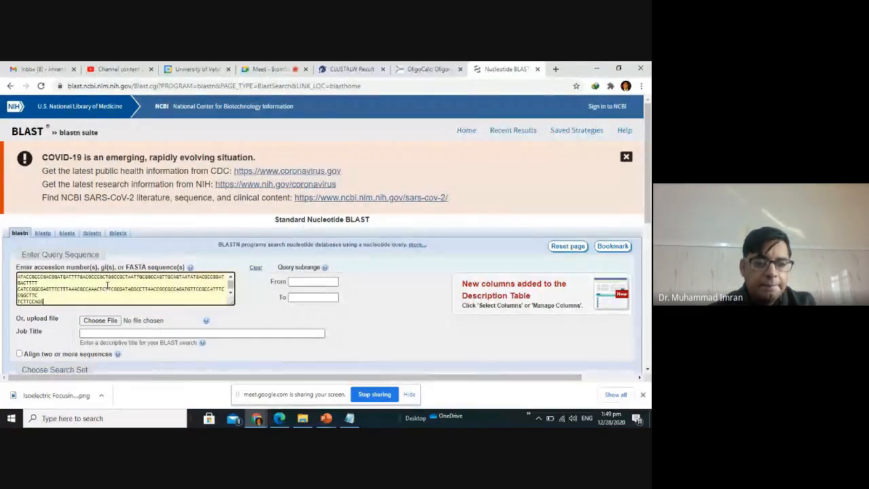
{"action": "scroll", "coordinate": [644, 197], "scroll_direction": "down", "scroll_amount": 2}
{"action": "scroll", "coordinate": [326, 238], "scroll_direction": "down", "scroll_amount": 3}
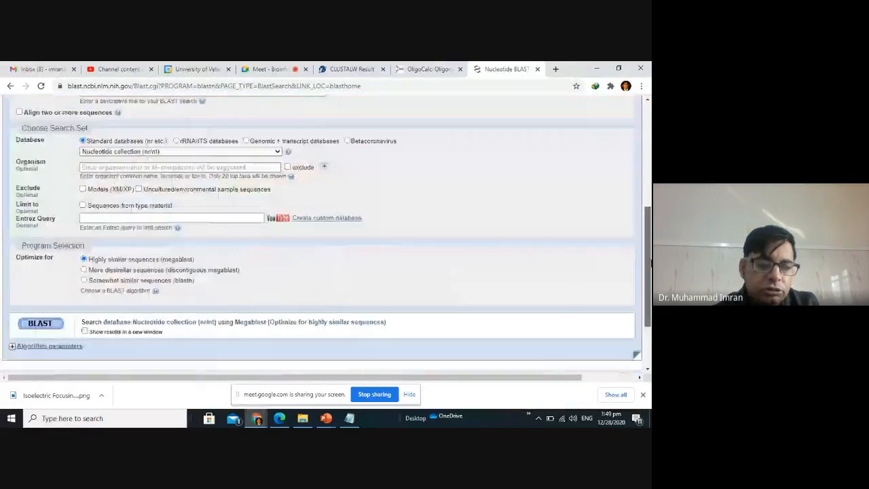
{"action": "left_click", "coordinate": [41, 317]}
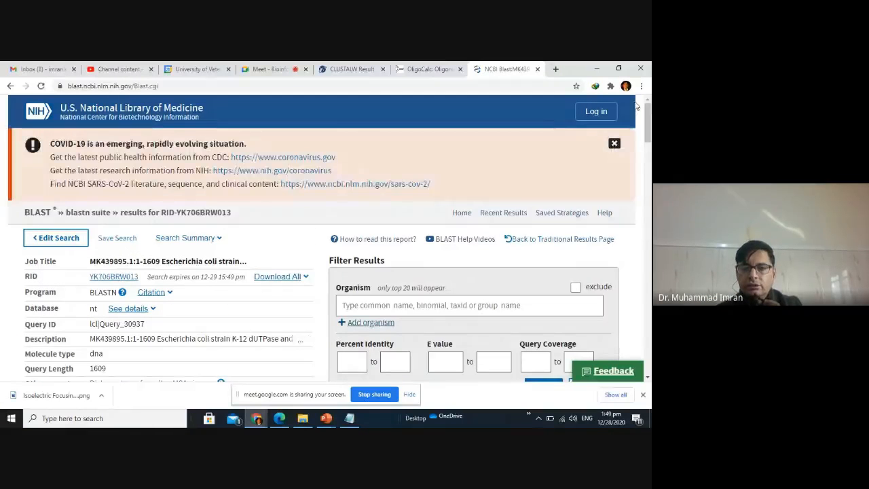
Deselect all BLAST hits, then select only MK439895.1, V01578.1, CP054457.1, CP053607.1, CP053603.1 and CP053604.1.
{"action": "left_click_drag", "start_coordinate": [648, 121], "coordinate": [650, 158]}
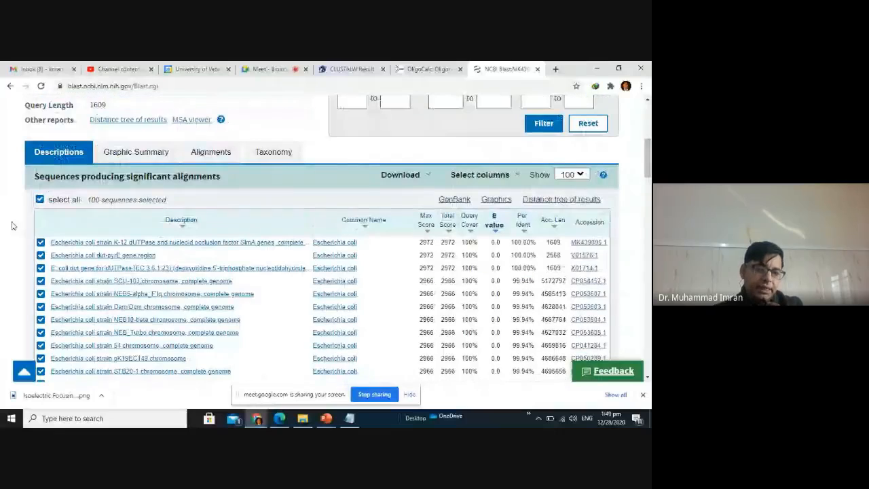
{"action": "left_click", "coordinate": [40, 199]}
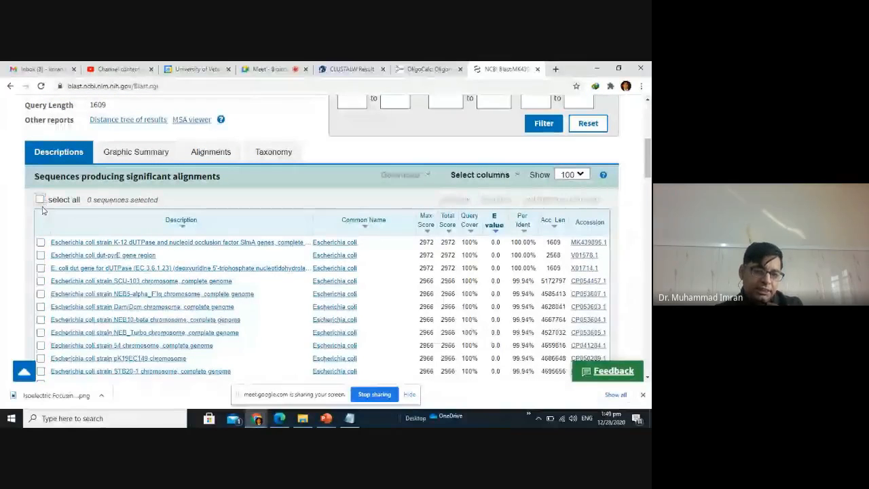
{"action": "left_click", "coordinate": [41, 243]}
{"action": "left_click", "coordinate": [41, 255]}
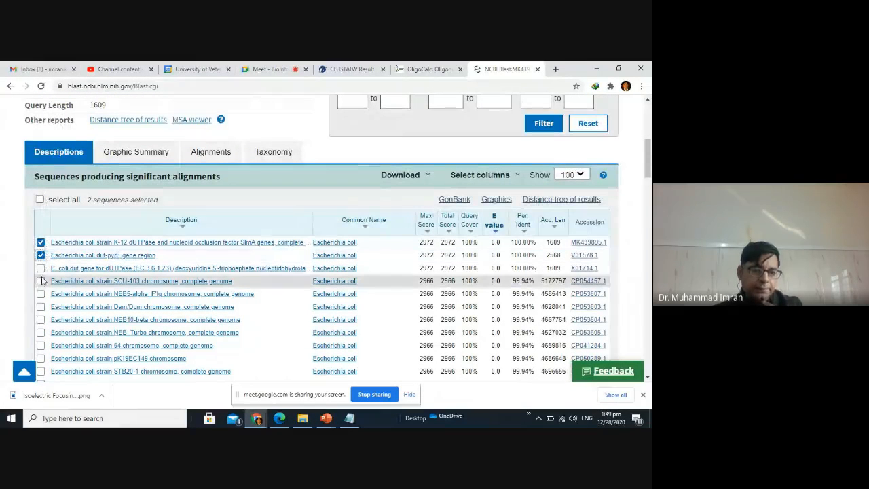
{"action": "left_click", "coordinate": [41, 281]}
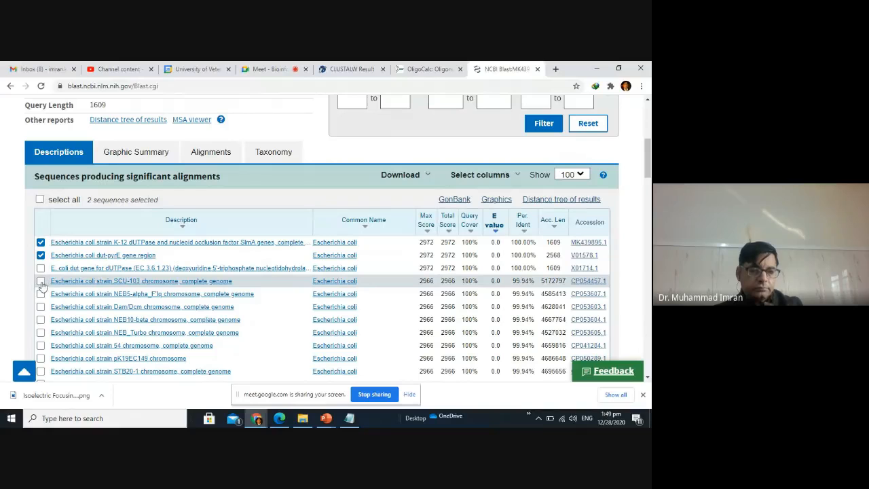
{"action": "left_click", "coordinate": [41, 294]}
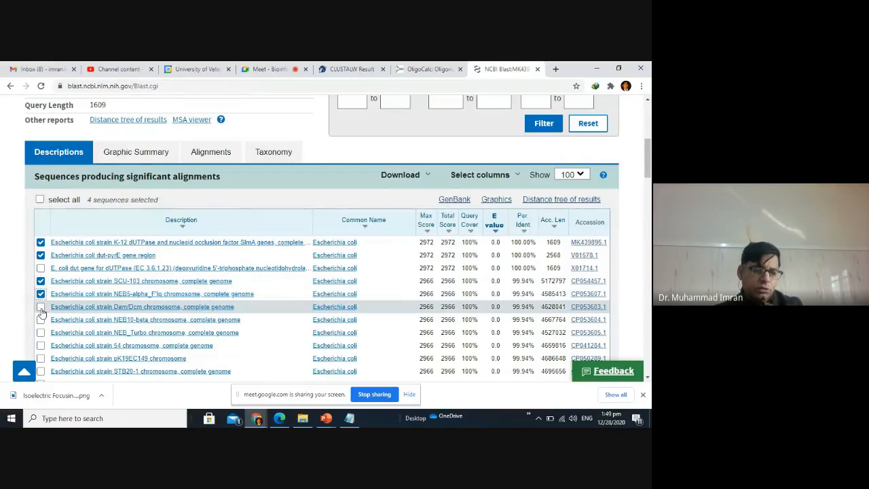
{"action": "left_click", "coordinate": [41, 306]}
{"action": "left_click", "coordinate": [41, 319]}
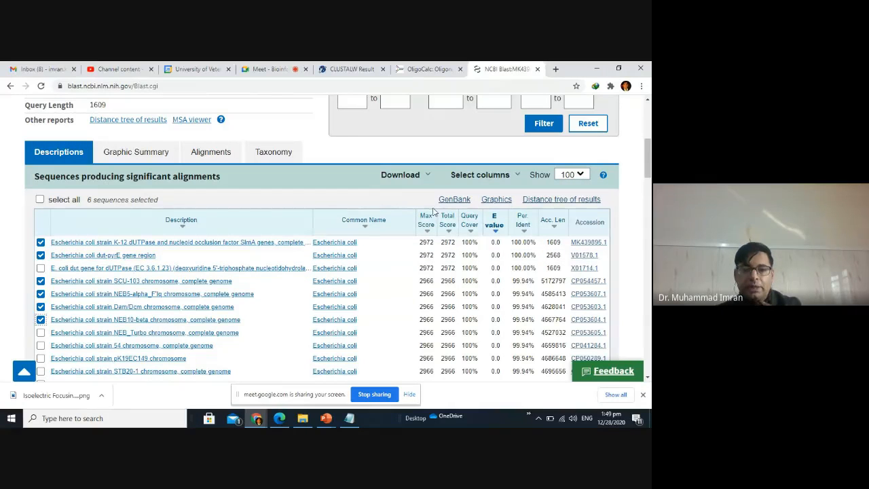
Download the selected hits as FASTA (aligned sequences) and view the downloaded text file full-screen in Notepad before minimizing it.
{"action": "left_click", "coordinate": [425, 176]}
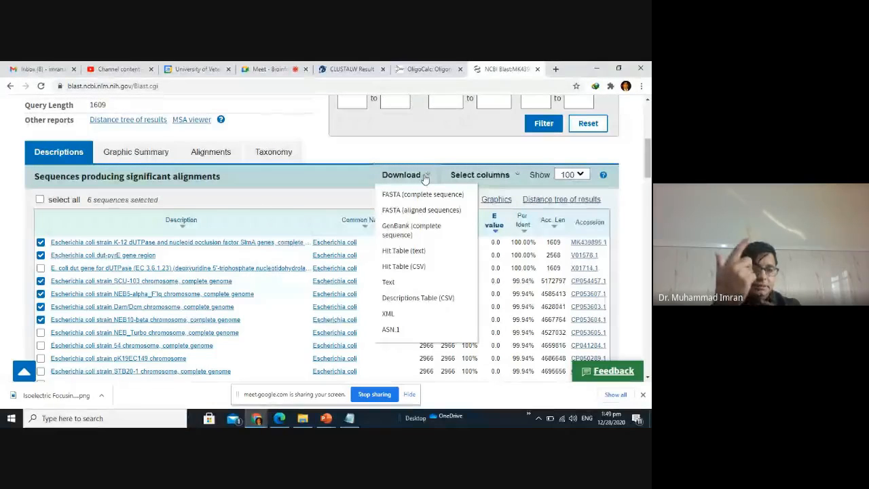
{"action": "left_click", "coordinate": [407, 209]}
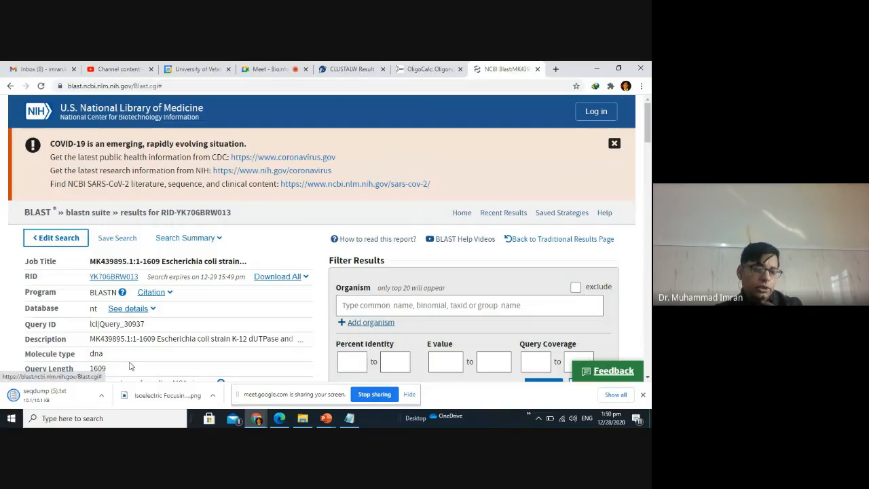
{"action": "left_click", "coordinate": [76, 397]}
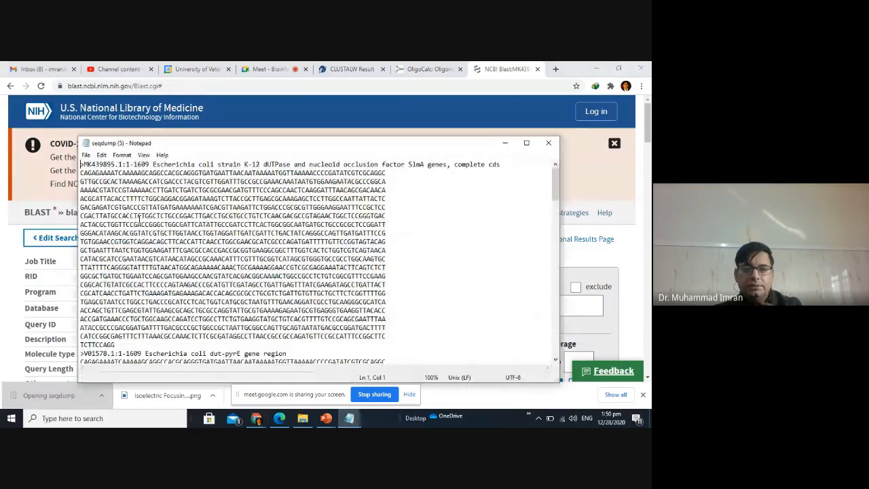
{"action": "left_click", "coordinate": [526, 143]}
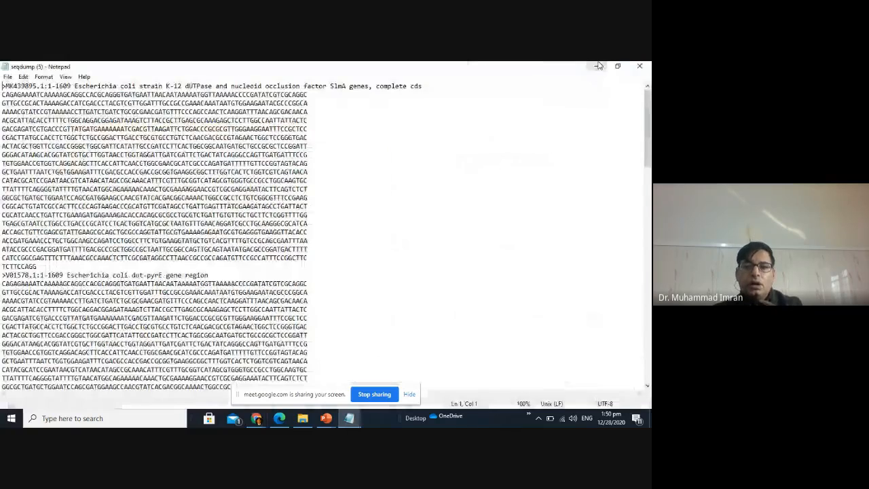
{"action": "left_click", "coordinate": [598, 66]}
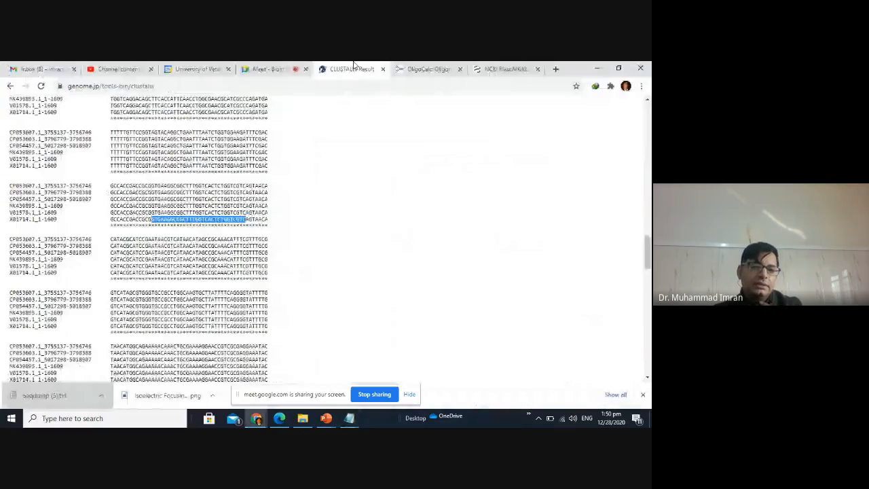
Go back from the old CLUSTALW result to the input form and clear the previous sequences from the sequence field.
{"action": "left_click", "coordinate": [8, 85]}
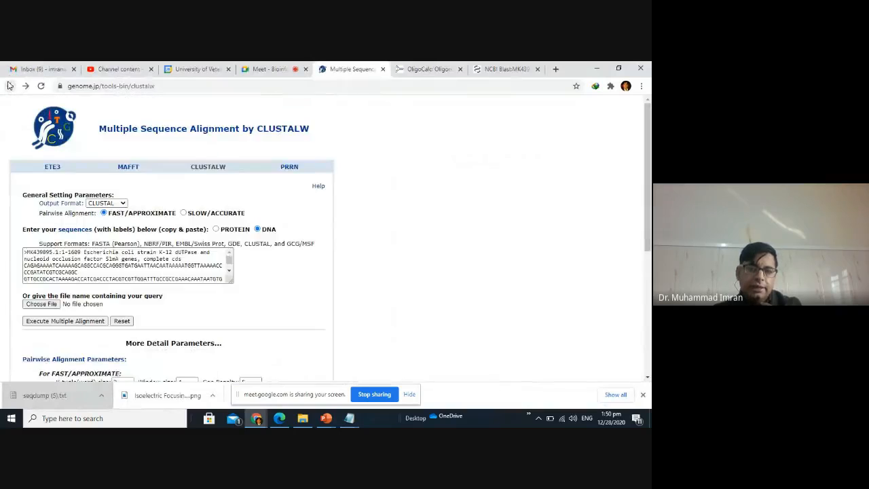
{"action": "left_click", "coordinate": [163, 273]}
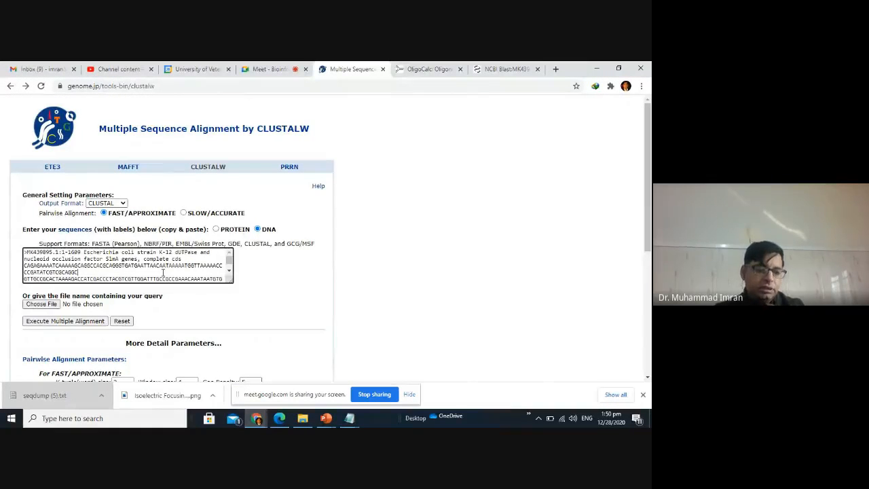
{"action": "key", "text": "ctrl+a"}
{"action": "key", "text": "Delete"}
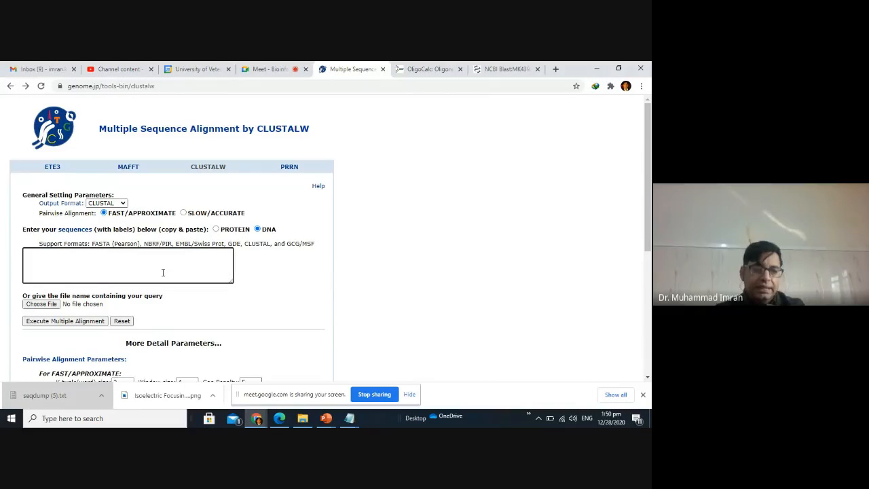
Switch to the seqdump (5) file in Notepad and copy all of its FASTA sequences.
{"action": "left_click", "coordinate": [348, 420]}
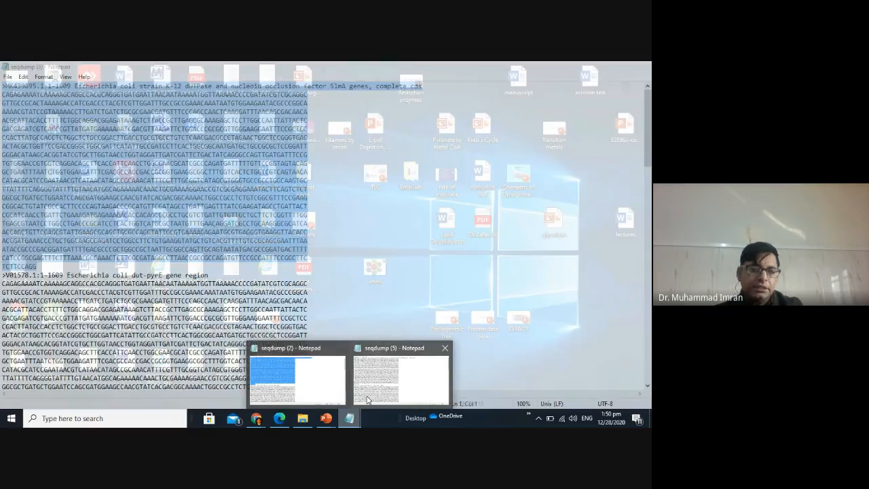
{"action": "left_click", "coordinate": [401, 379]}
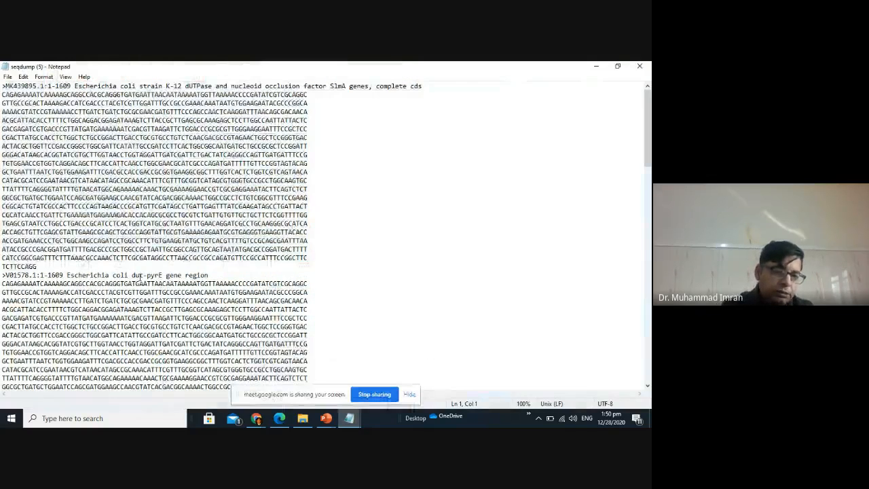
{"action": "key", "text": "ctrl+a"}
{"action": "right_click", "coordinate": [114, 157]}
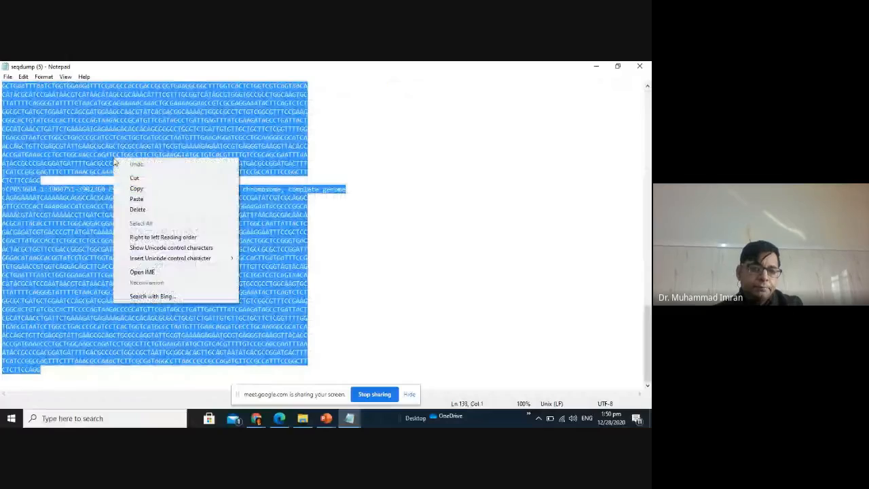
{"action": "left_click", "coordinate": [134, 187]}
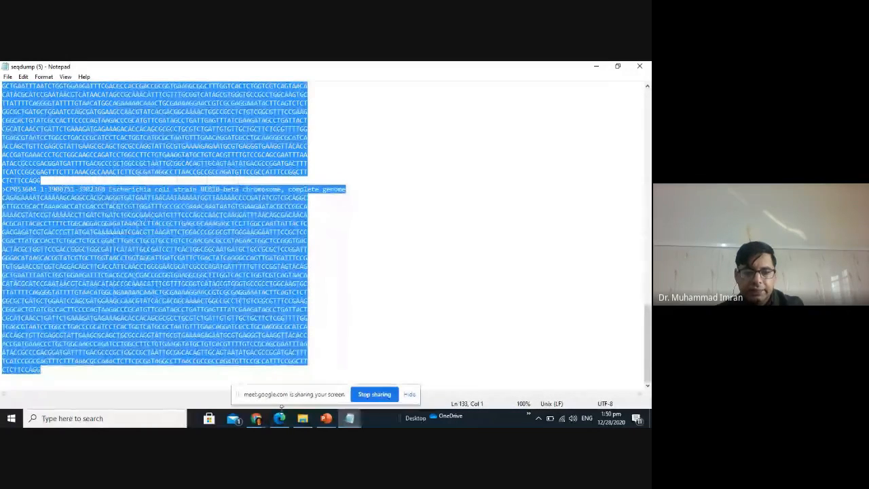
Paste the copied sequences into the CLUSTALW form in Chrome, execute the multiple alignment, and review the pairwise alignment scores.
{"action": "mouse_move", "coordinate": [278, 420]}
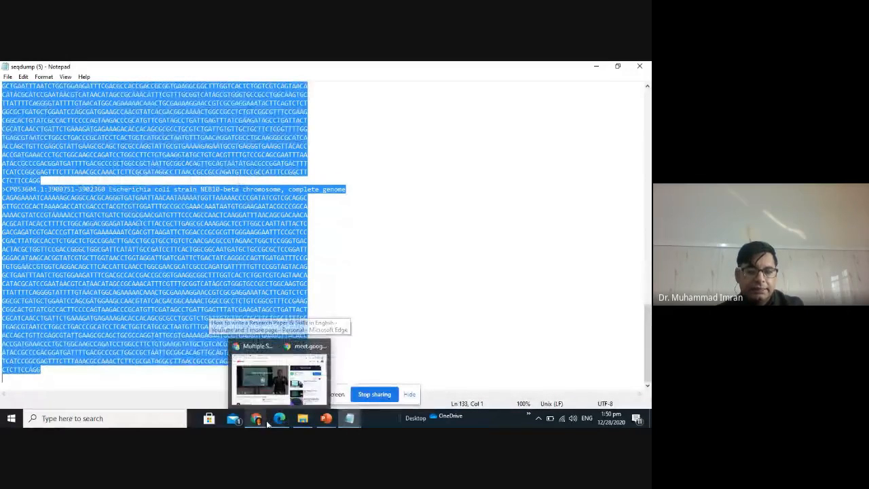
{"action": "left_click", "coordinate": [251, 421]}
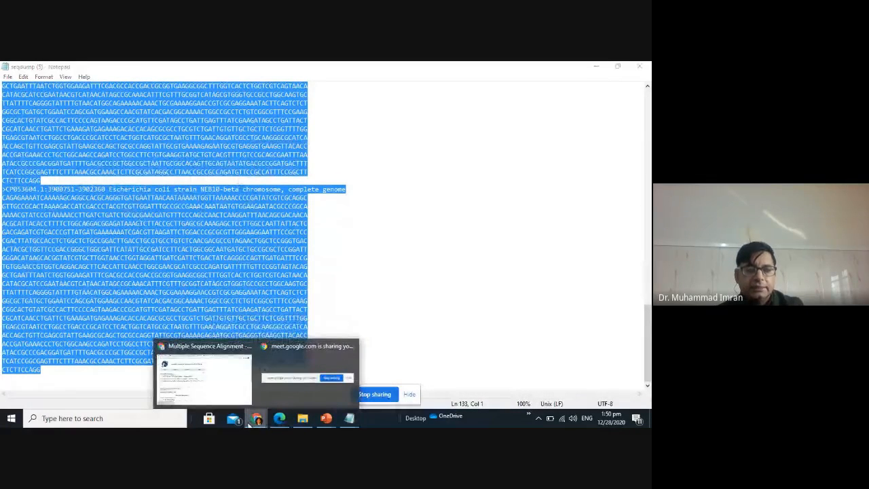
{"action": "left_click", "coordinate": [228, 379]}
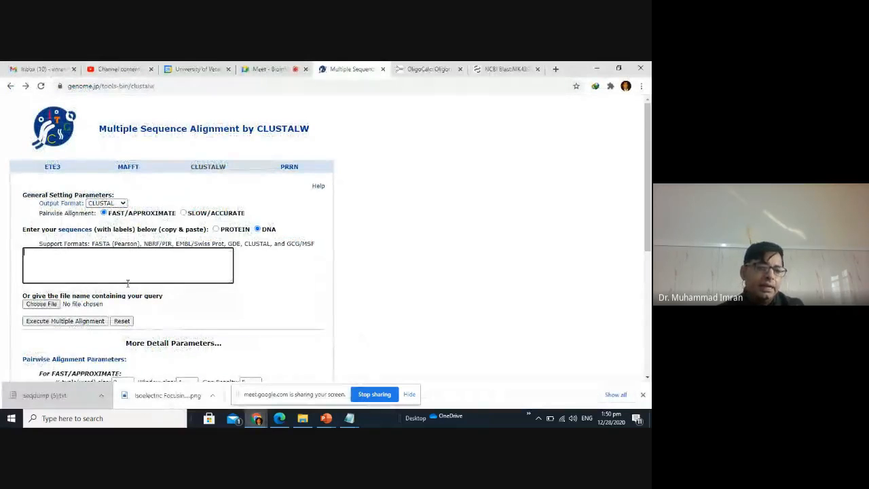
{"action": "key", "text": "ctrl+v"}
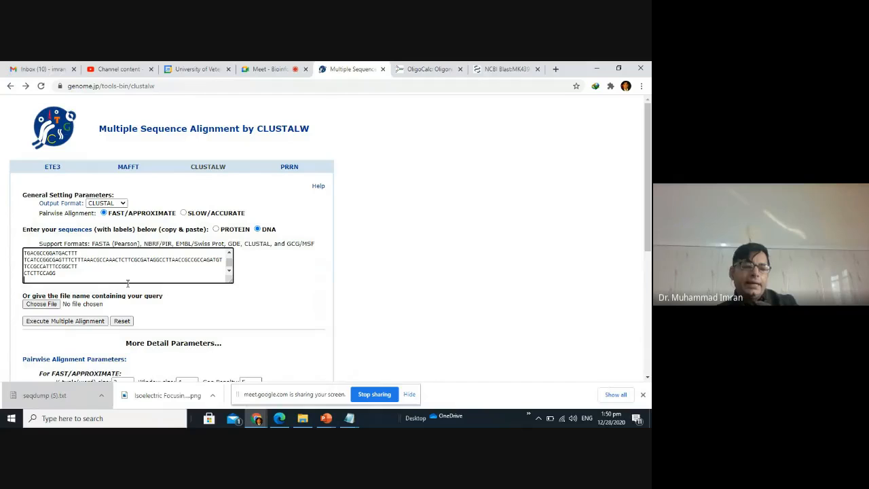
{"action": "left_click", "coordinate": [80, 322]}
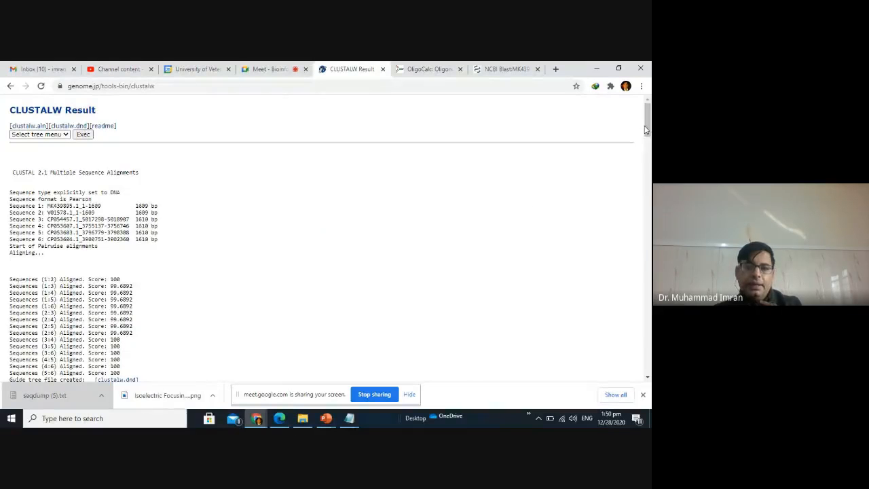
{"action": "left_click_drag", "start_coordinate": [648, 127], "coordinate": [648, 143]}
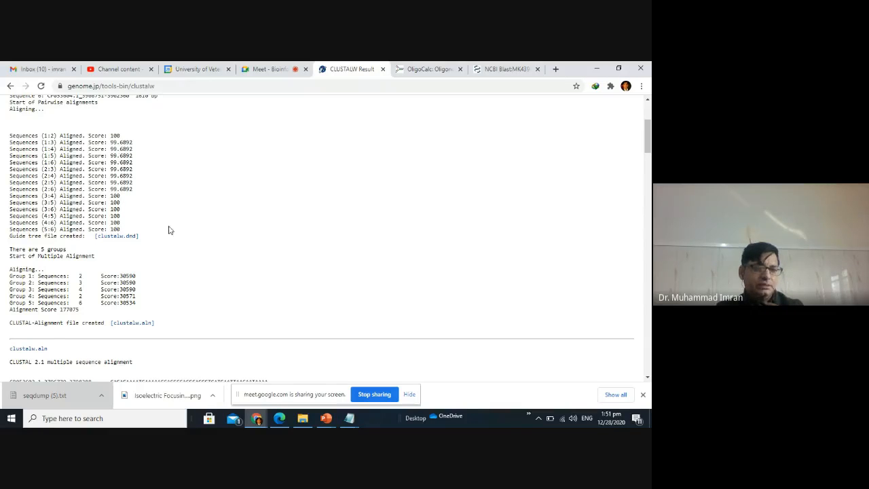
Copy the conserved stretch TCAAAAAGCAGGCCACGCAGGGTGATG from the V01578.1 row in the first CLUSTALW alignment block.
{"action": "left_click_drag", "start_coordinate": [648, 143], "coordinate": [648, 167]}
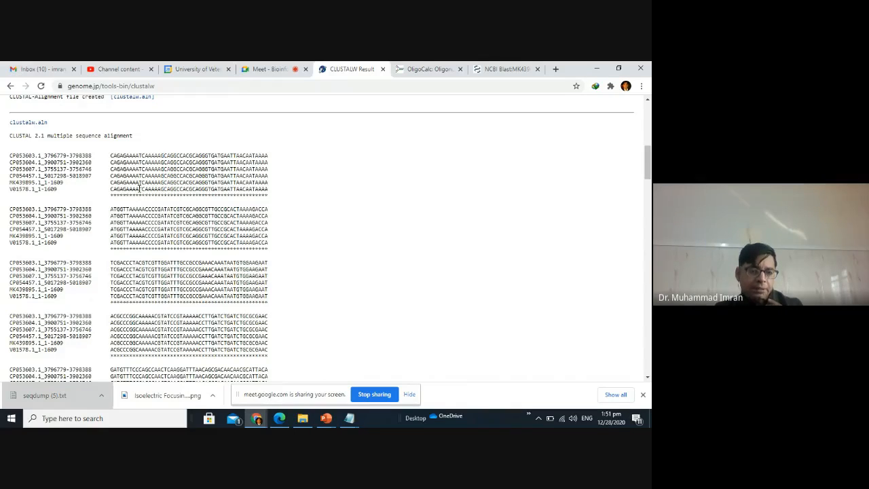
{"action": "left_click_drag", "start_coordinate": [139, 189], "coordinate": [224, 189]}
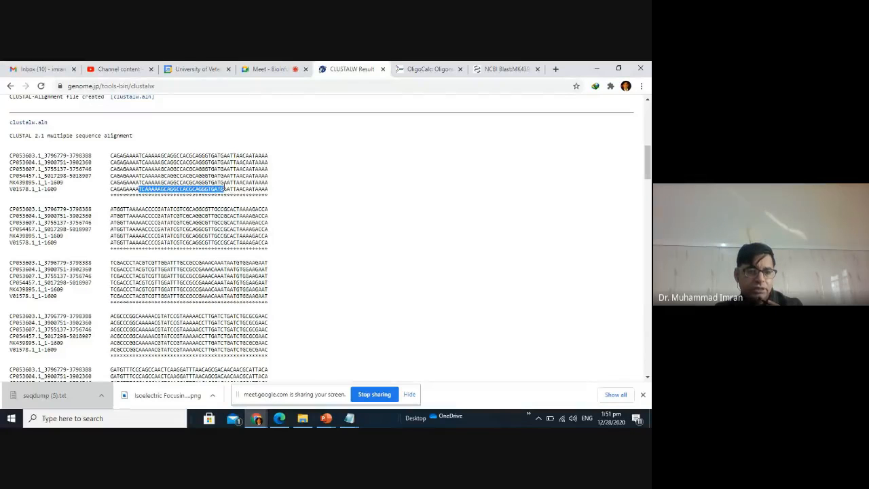
{"action": "right_click", "coordinate": [221, 190]}
{"action": "left_click", "coordinate": [237, 195]}
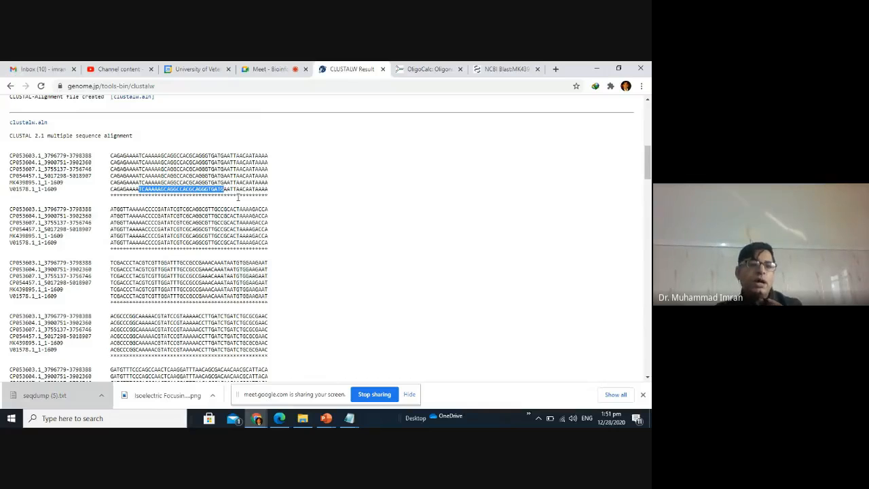
Replace the sequence in OligoCalc with the copied TCAAAAAGCAGGCCACGCAGGGTGATG and calculate its properties.
{"action": "left_click", "coordinate": [421, 69]}
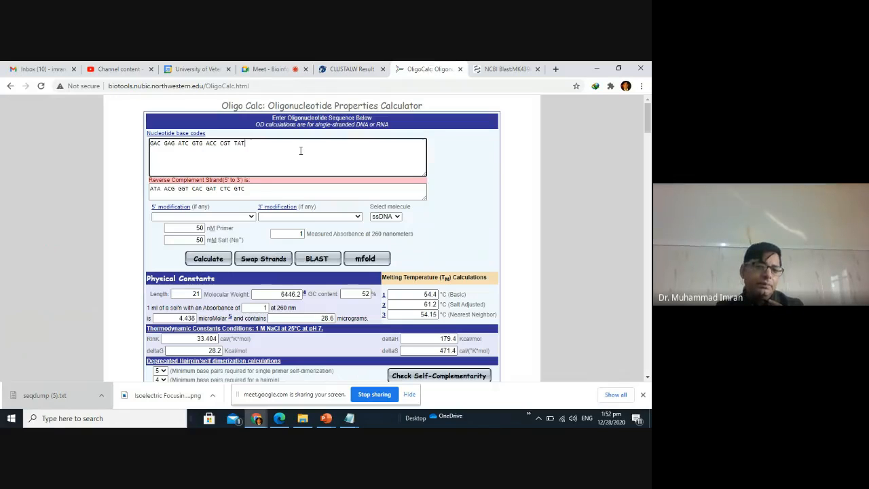
{"action": "left_click_drag", "start_coordinate": [301, 151], "coordinate": [137, 154]}
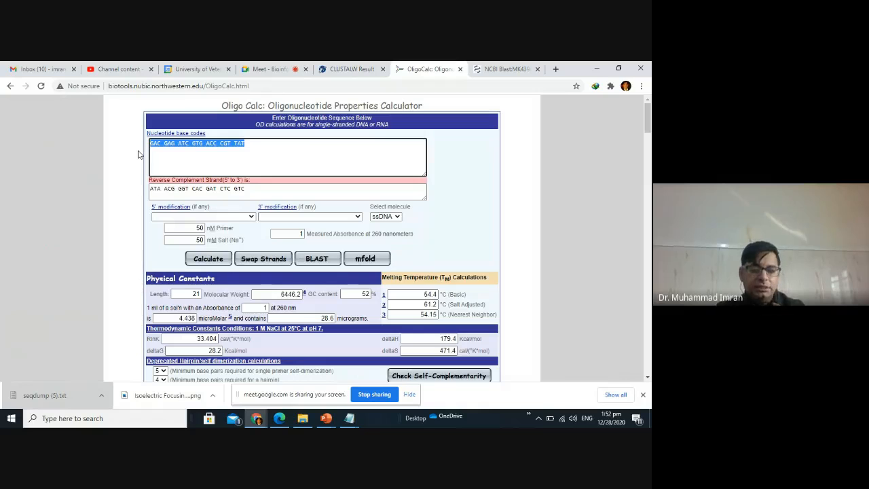
{"action": "key", "text": "ctrl+v"}
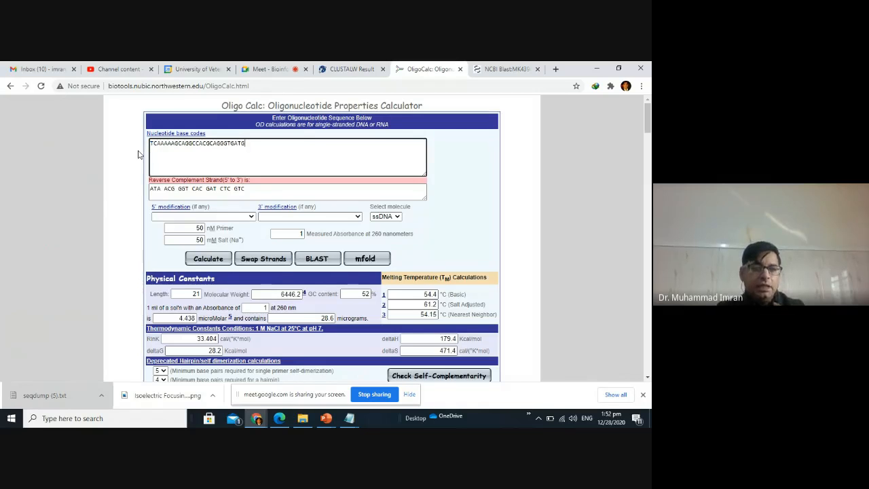
{"action": "left_click", "coordinate": [208, 259]}
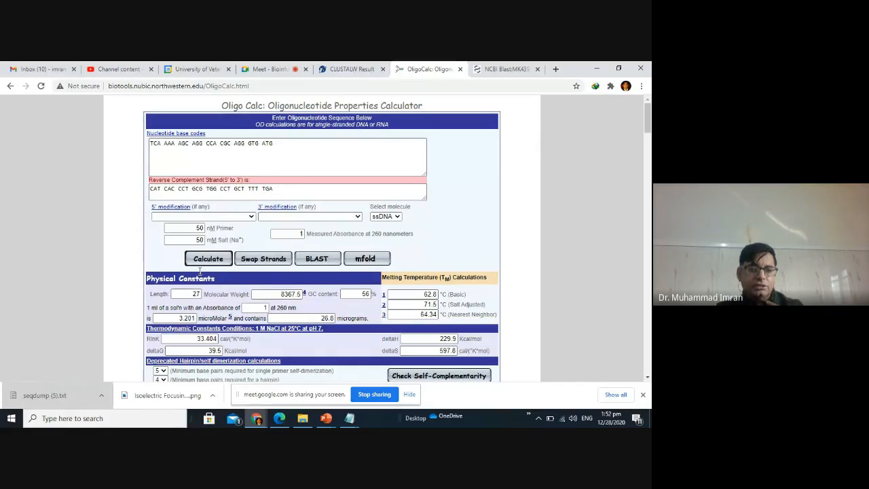
Shorten the oligo from its end to TCA AAA AGC AGG CCA CGC AG and recalculate its properties.
{"action": "left_click", "coordinate": [280, 143]}
{"action": "key", "text": "BackSpace"}
{"action": "key", "text": "BackSpace"}
{"action": "key", "text": "BackSpace"}
{"action": "key", "text": "BackSpace"}
{"action": "key", "text": "BackSpace"}
{"action": "key", "text": "BackSpace"}
{"action": "key", "text": "BackSpace"}
{"action": "key", "text": "BackSpace"}
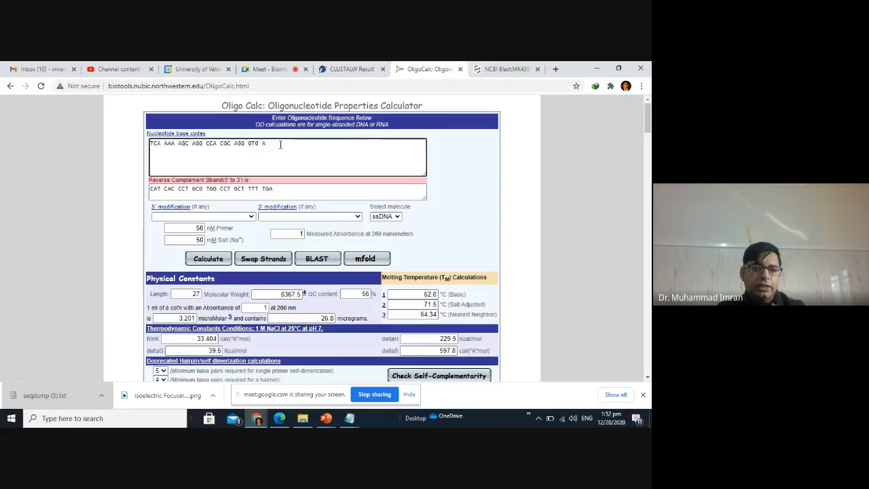
{"action": "key", "text": "BackSpace"}
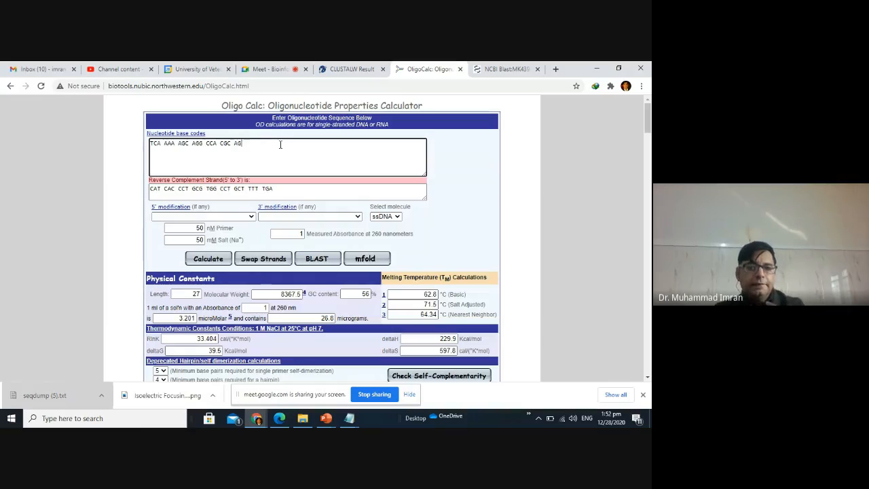
{"action": "left_click", "coordinate": [215, 260]}
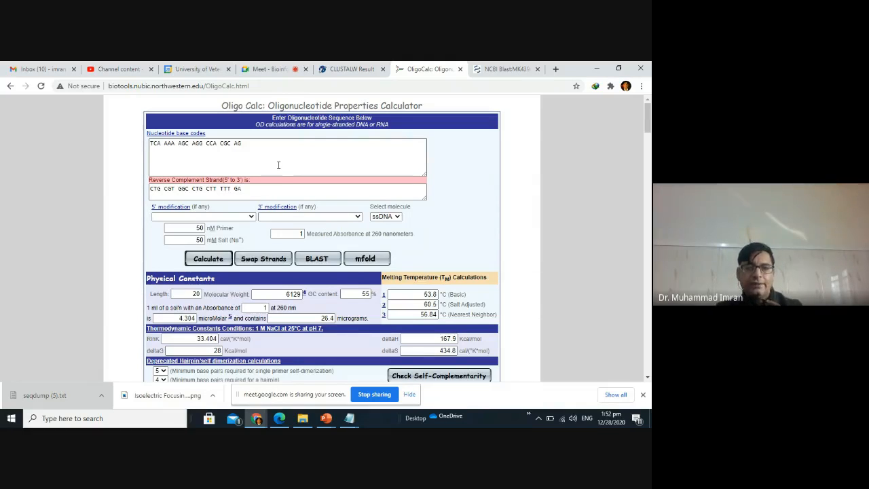
Return to the CLUSTALW result and copy GCTCTGCCGGACTTGACCTGCGT from the V01578.1 row of a conserved block further down.
{"action": "left_click", "coordinate": [367, 69]}
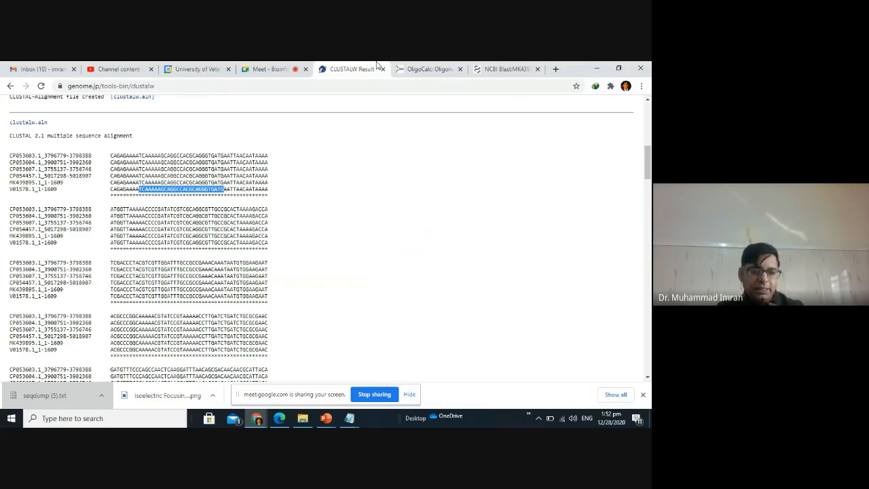
{"action": "scroll", "coordinate": [218, 237], "scroll_direction": "down", "scroll_amount": 10}
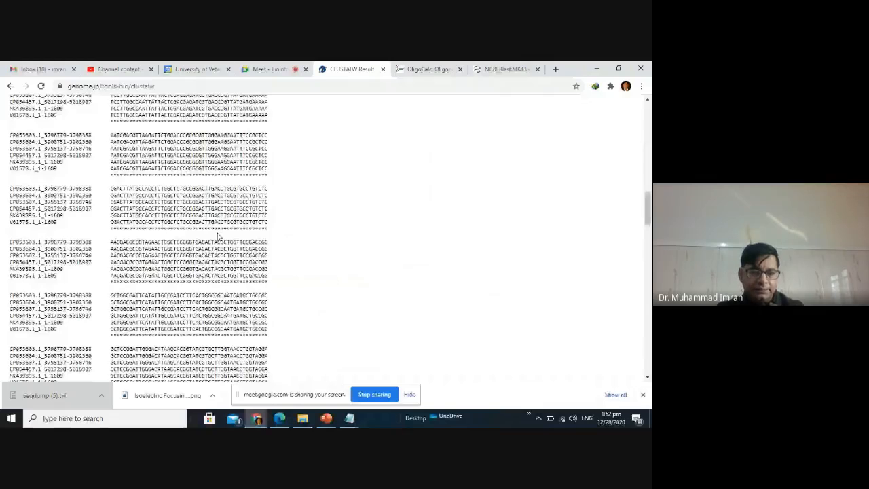
{"action": "left_click_drag", "start_coordinate": [166, 222], "coordinate": [243, 226]}
{"action": "right_click", "coordinate": [243, 226]}
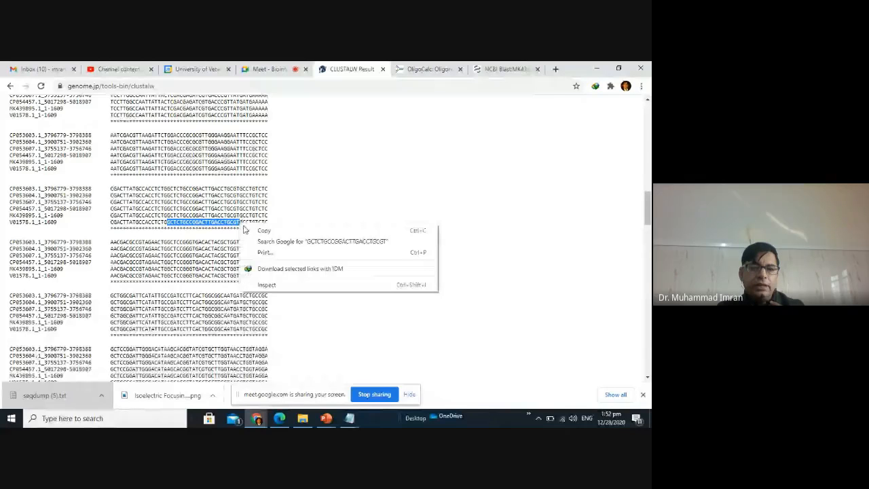
{"action": "left_click", "coordinate": [264, 230]}
Replace the sequence in OligoCalc with the copied GCTCTGCCGGACTTGACCTGCGT and calculate its properties.
{"action": "left_click", "coordinate": [427, 69]}
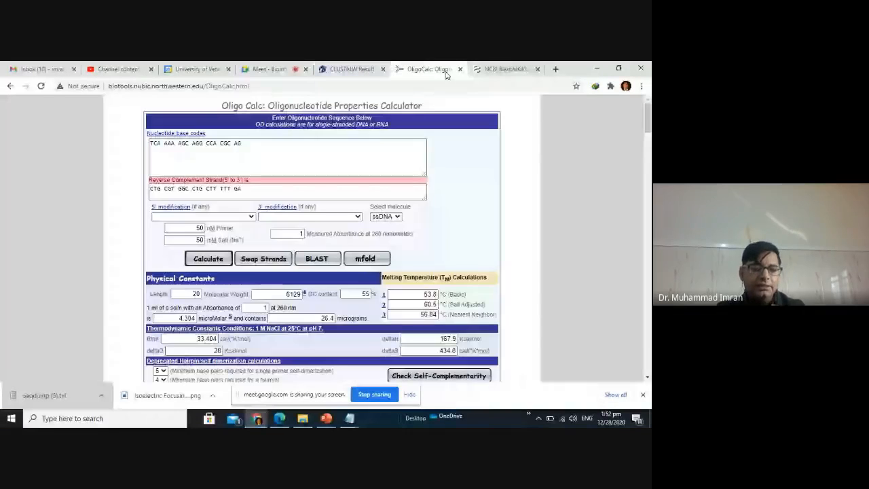
{"action": "left_click_drag", "start_coordinate": [241, 143], "coordinate": [116, 138]}
{"action": "key", "text": "ctrl+v"}
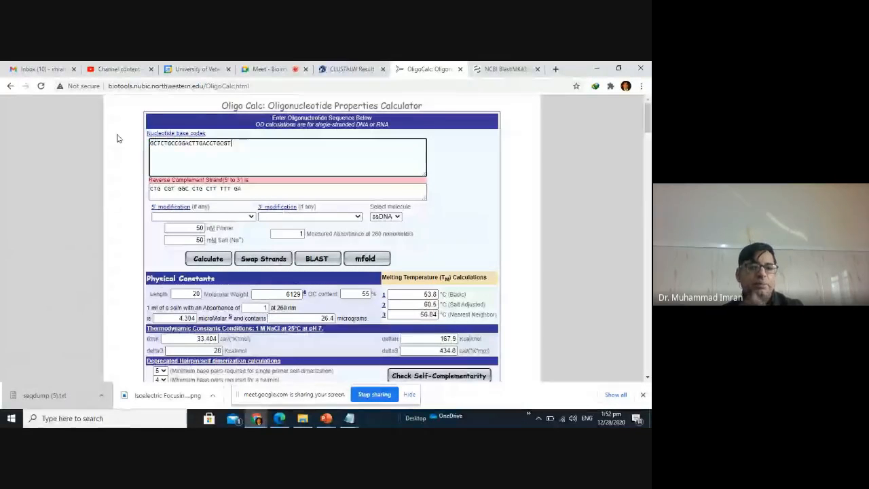
{"action": "left_click", "coordinate": [209, 258]}
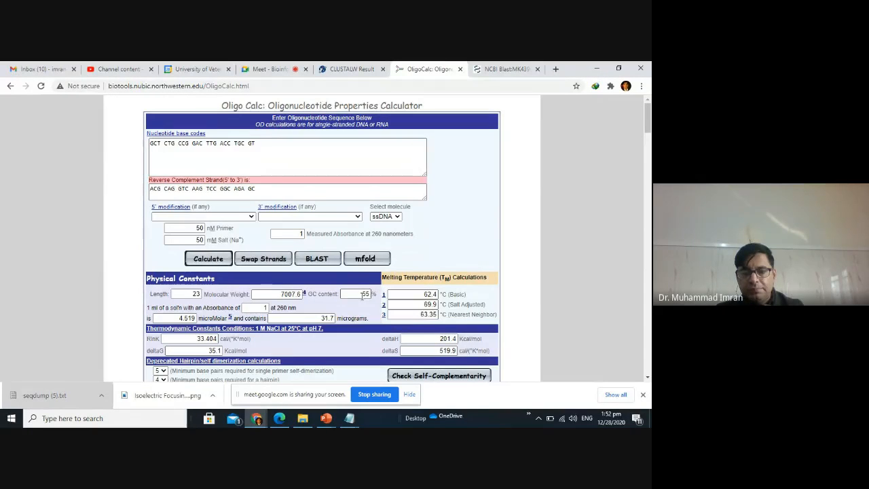
Remove the first G and the final GT from the second oligo and recalculate its properties.
{"action": "left_click", "coordinate": [257, 143]}
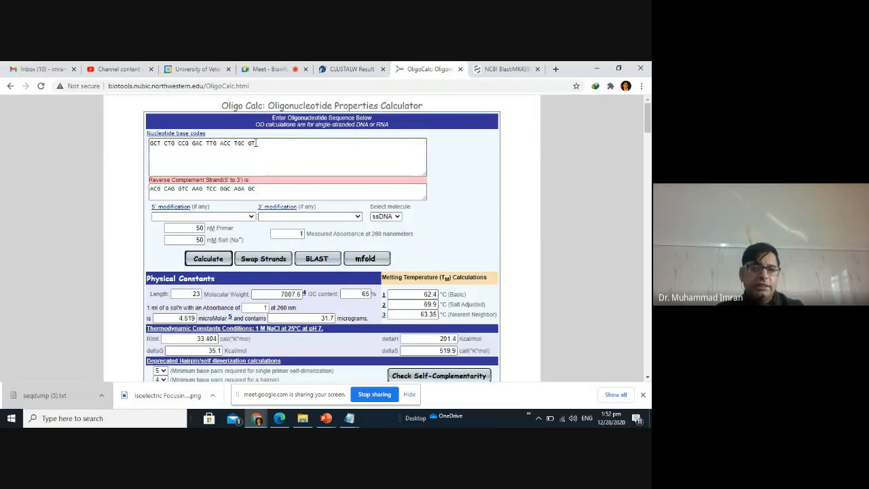
{"action": "left_click", "coordinate": [153, 144]}
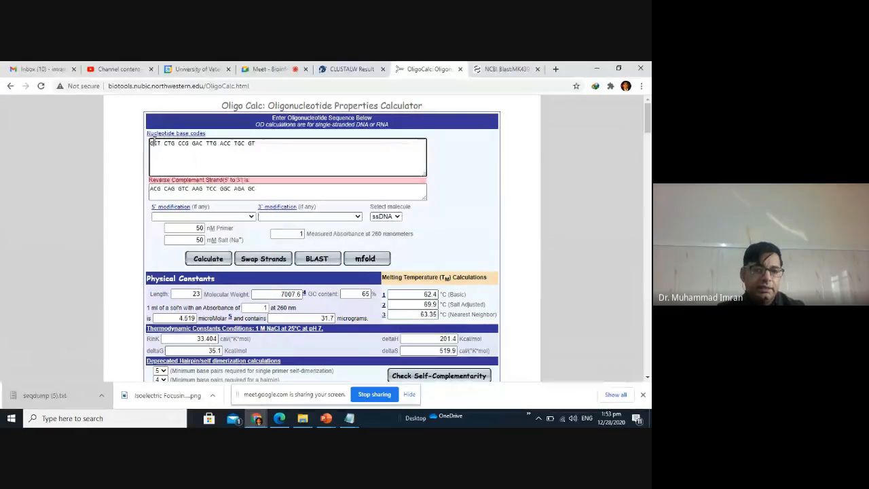
{"action": "key", "text": "BackSpace"}
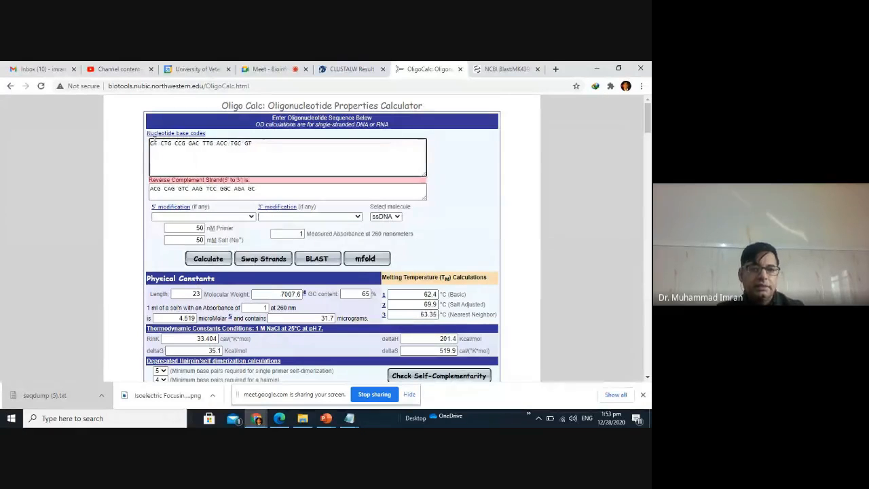
{"action": "left_click", "coordinate": [282, 143]}
{"action": "key", "text": "BackSpace"}
{"action": "key", "text": "BackSpace"}
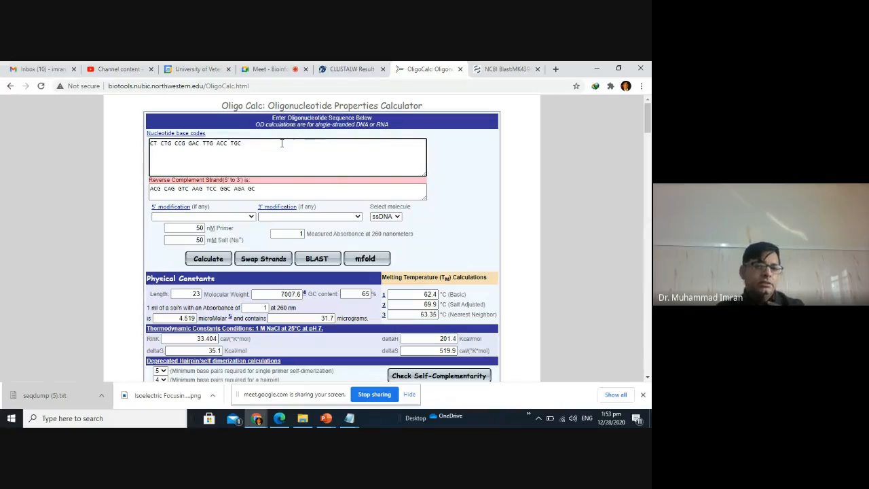
{"action": "left_click", "coordinate": [210, 260]}
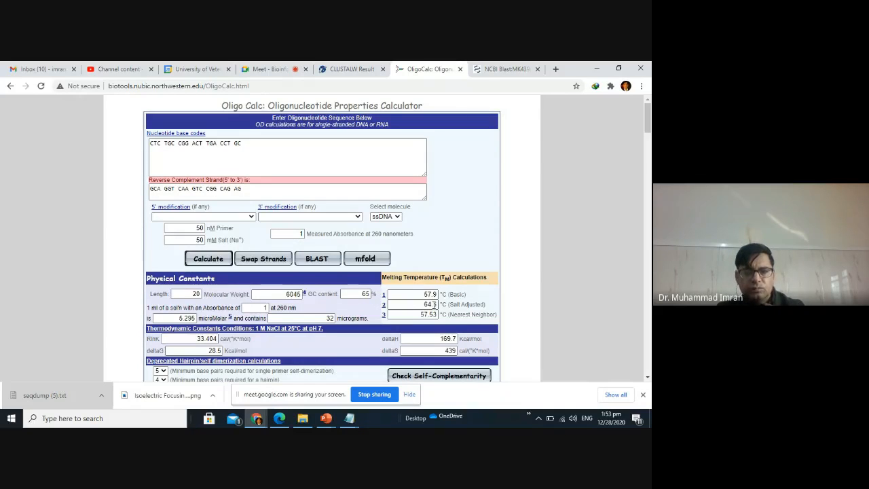
Delete the last two bases, leaving CTC TGC CGG ACT TGA CCT, and recalculate the oligo's properties.
{"action": "left_click", "coordinate": [248, 144]}
{"action": "key", "text": "BackSpace"}
{"action": "key", "text": "BackSpace"}
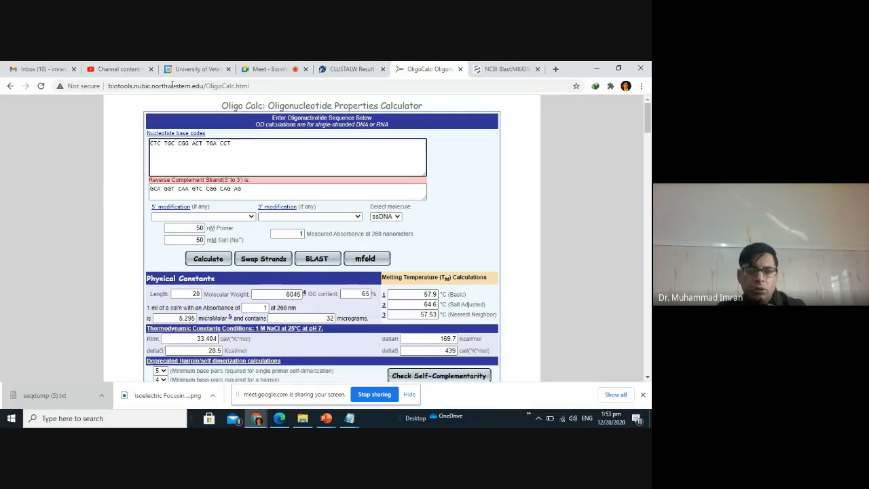
{"action": "left_click", "coordinate": [210, 260]}
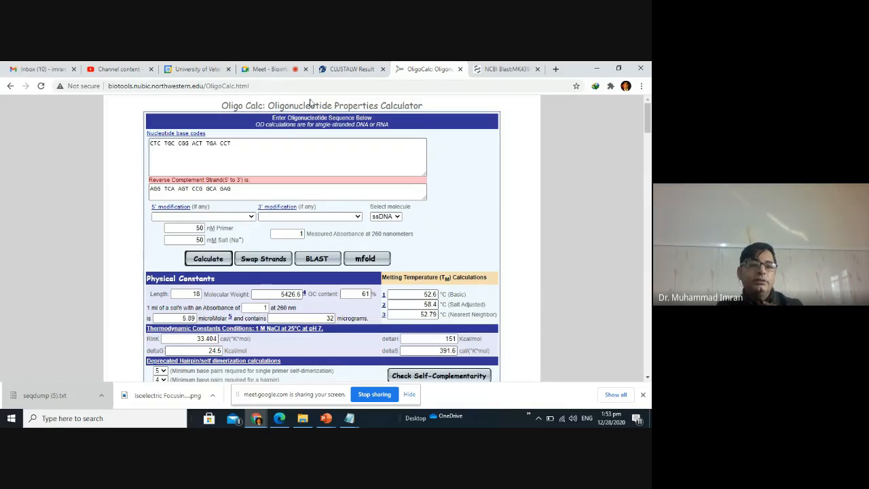
Revisit the NCBI BLAST results and show the download formats available for the selected E. coli hits.
{"action": "left_click", "coordinate": [348, 68]}
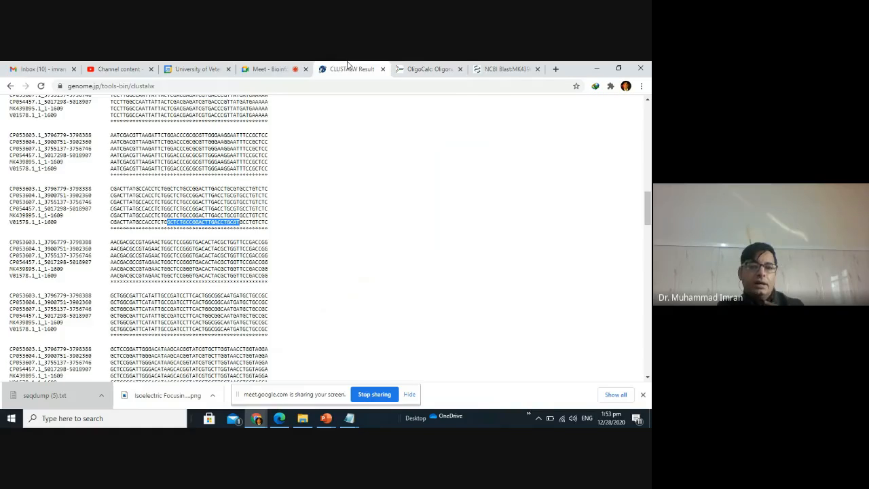
{"action": "left_click", "coordinate": [506, 68]}
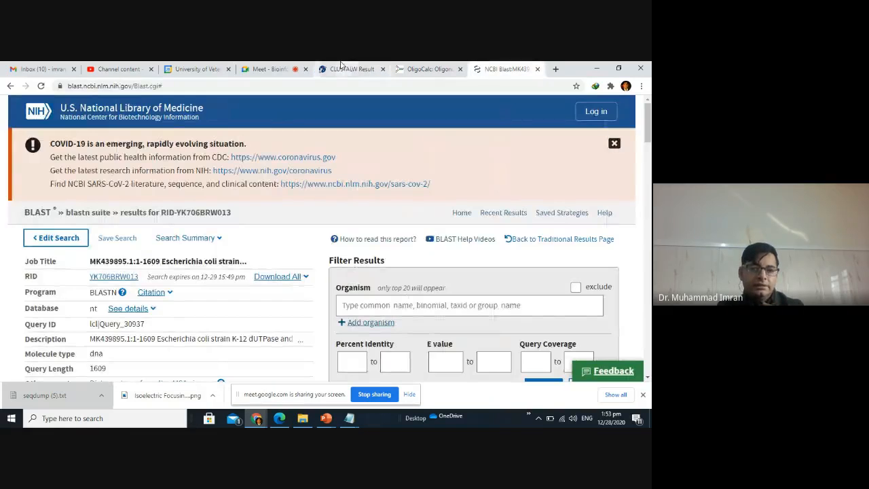
{"action": "left_click", "coordinate": [344, 68]}
{"action": "left_click", "coordinate": [433, 69]}
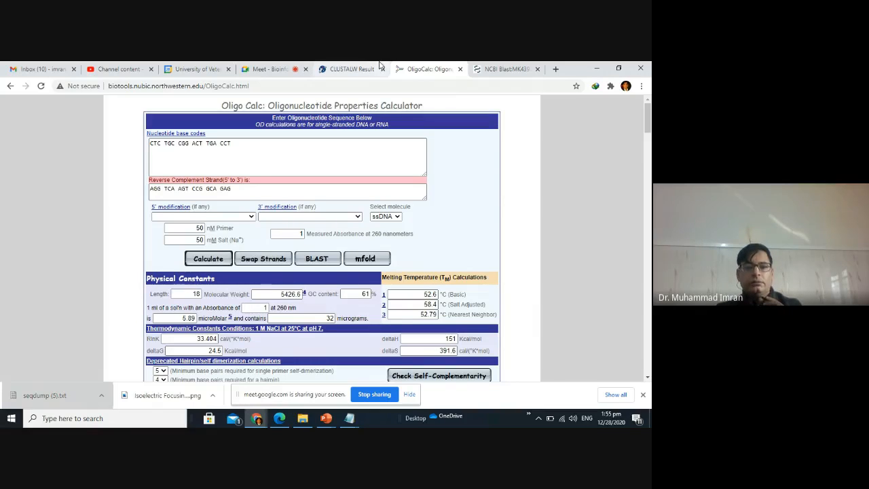
{"action": "left_click", "coordinate": [488, 65]}
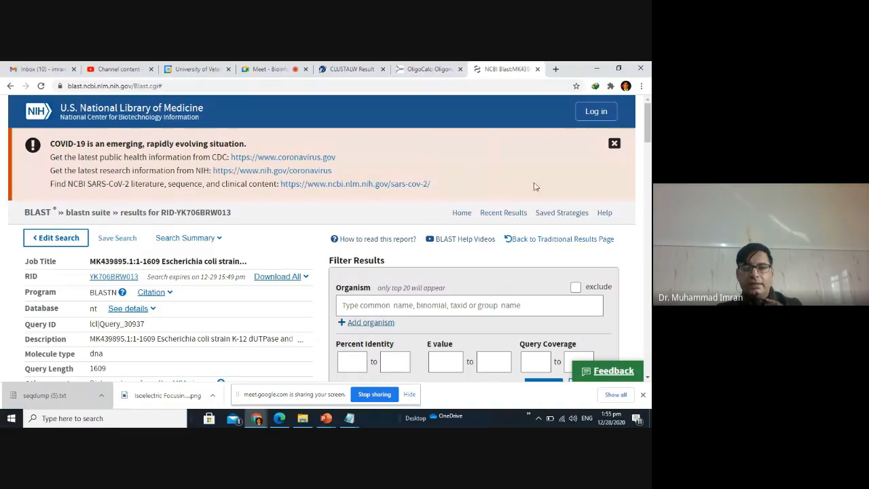
{"action": "left_click_drag", "start_coordinate": [647, 126], "coordinate": [644, 165]}
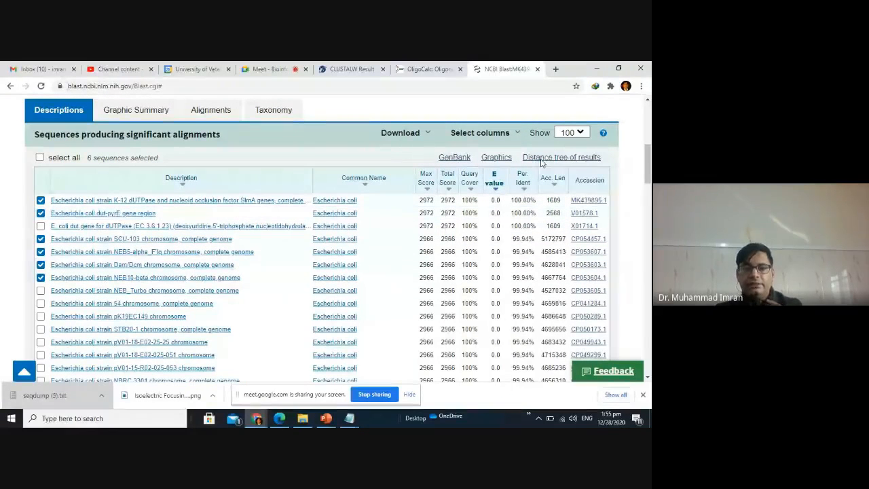
{"action": "left_click", "coordinate": [419, 133]}
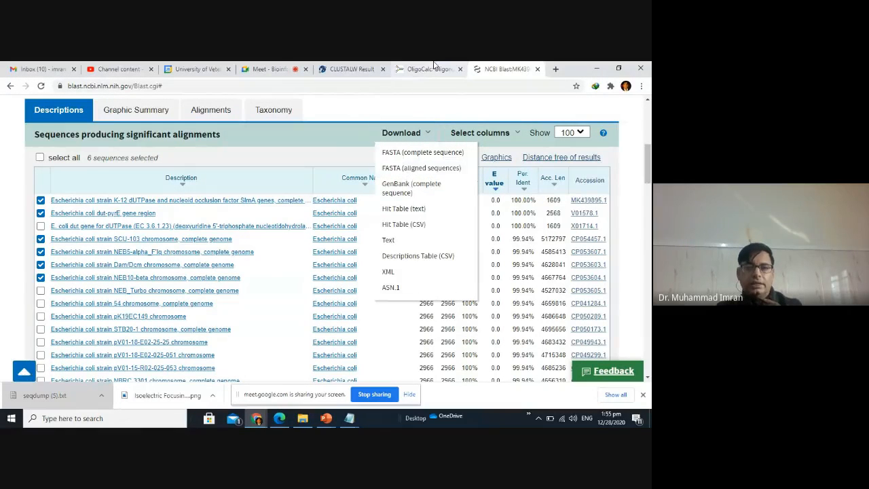
Return to the CLUSTALW result and review it from the pairwise scores down through the alignment blocks.
{"action": "left_click", "coordinate": [349, 68]}
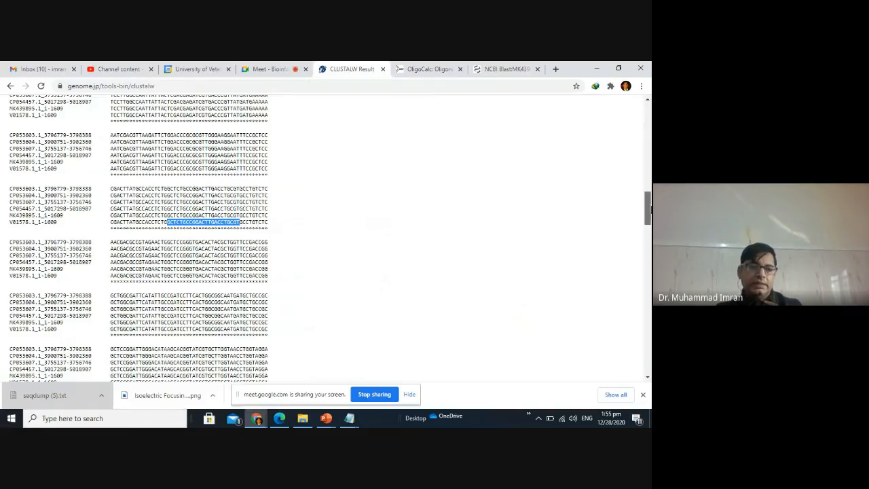
{"action": "left_click_drag", "start_coordinate": [648, 211], "coordinate": [636, 118]}
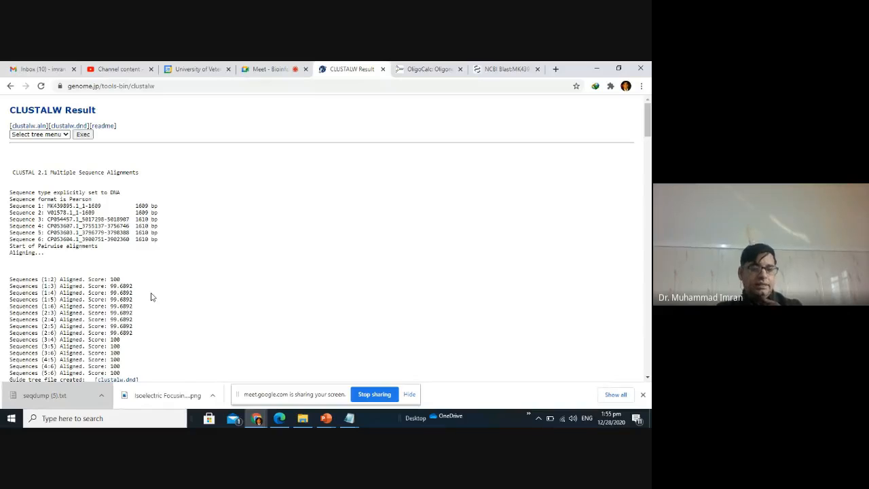
{"action": "scroll", "coordinate": [152, 297], "scroll_direction": "down", "scroll_amount": 3}
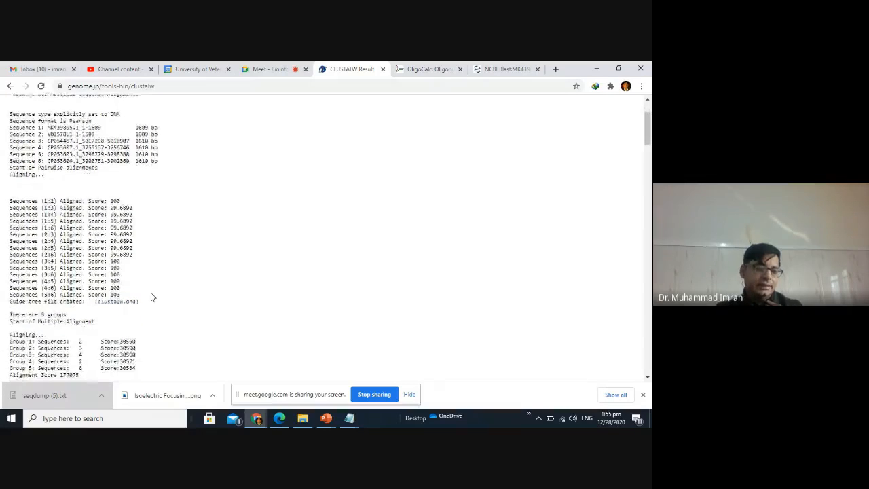
{"action": "scroll", "coordinate": [151, 296], "scroll_direction": "down", "scroll_amount": 10}
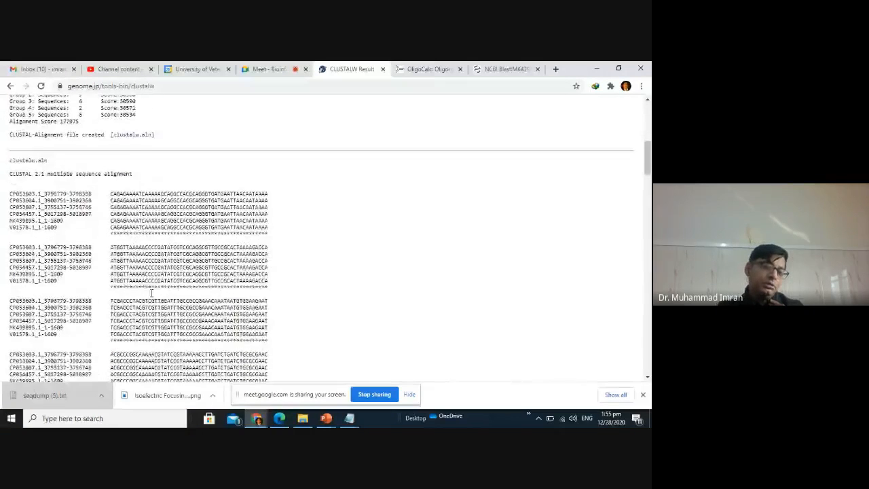
{"action": "scroll", "coordinate": [151, 294], "scroll_direction": "down", "scroll_amount": 10}
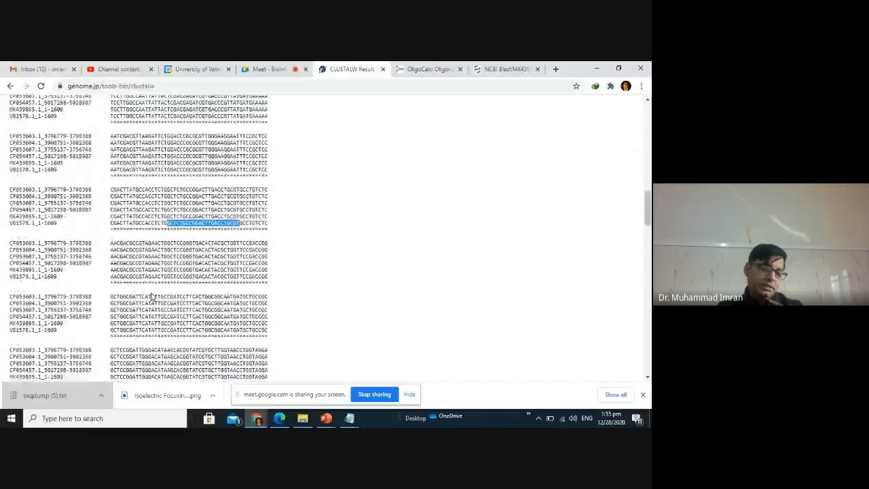
{"action": "scroll", "coordinate": [151, 293], "scroll_direction": "down", "scroll_amount": 10}
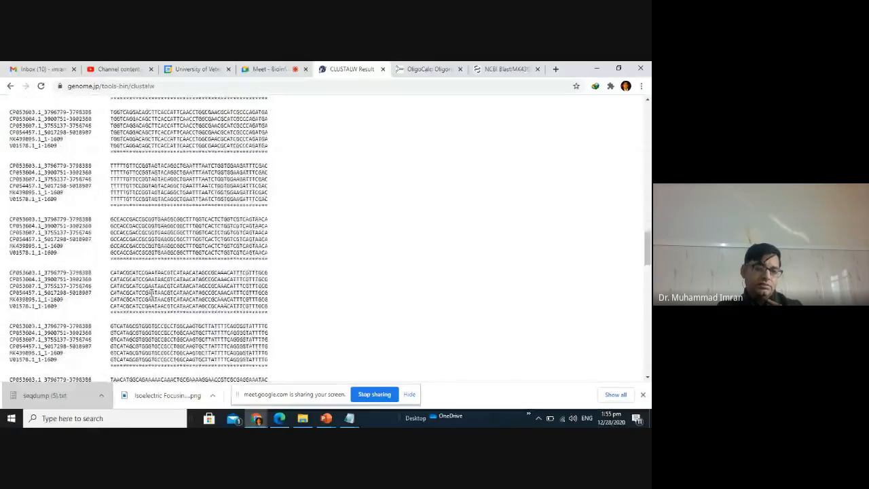
Examine the remaining CLUSTALW alignment blocks for conserved positions, through the final block and the start of the clustalw.dnd tree data.
{"action": "scroll", "coordinate": [152, 293], "scroll_direction": "down", "scroll_amount": 5}
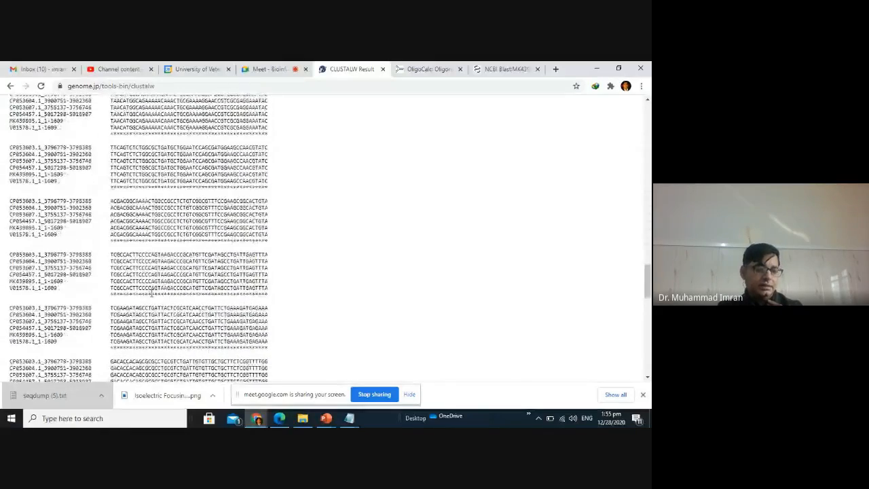
{"action": "scroll", "coordinate": [151, 293], "scroll_direction": "down", "scroll_amount": 10}
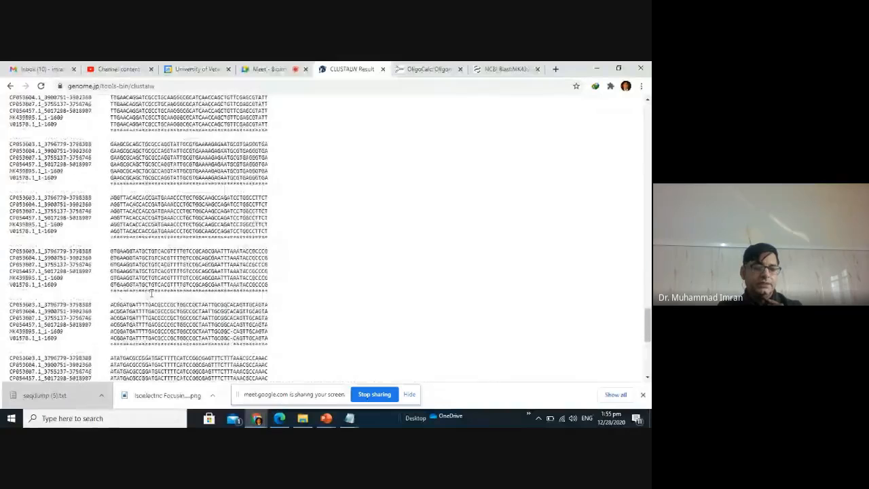
{"action": "scroll", "coordinate": [152, 293], "scroll_direction": "down", "scroll_amount": 3}
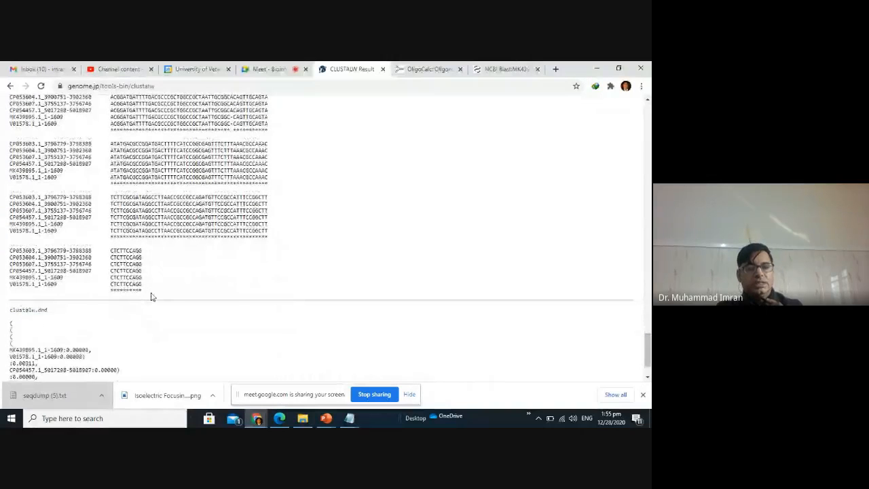
Switch to the Google Meet call and request to stop recording the meeting.
{"action": "left_click", "coordinate": [268, 68]}
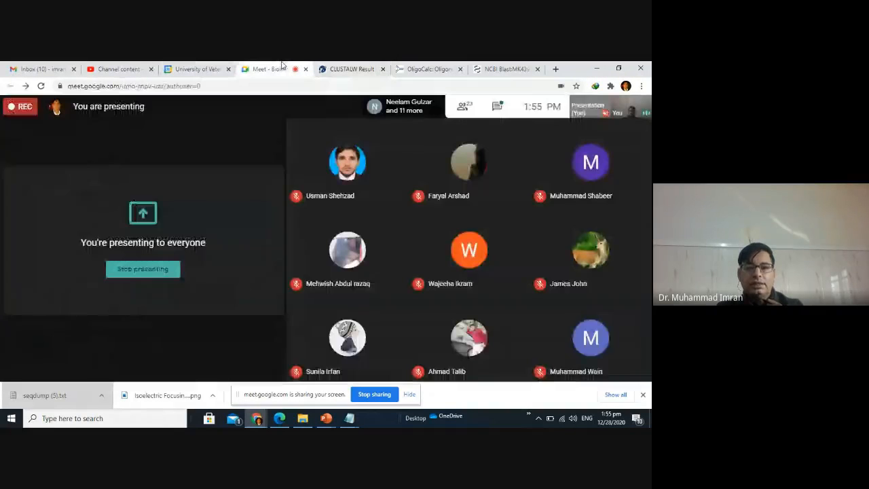
{"action": "left_click", "coordinate": [635, 359]}
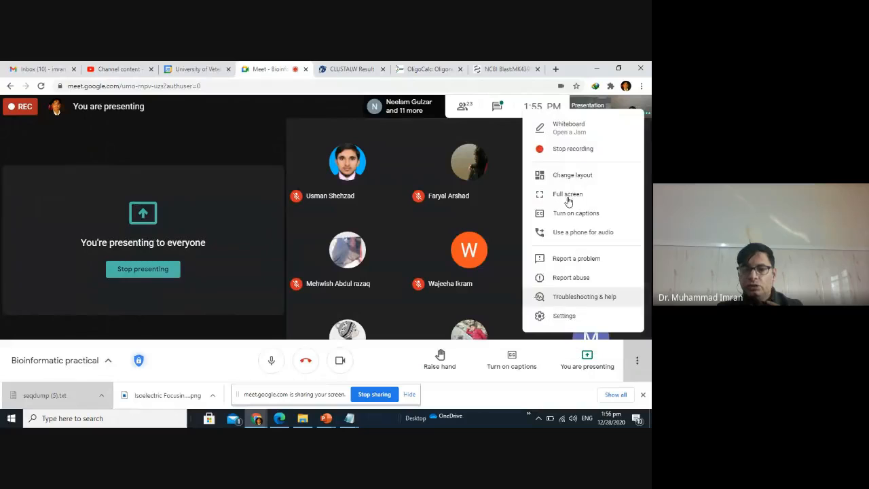
{"action": "left_click", "coordinate": [566, 149]}
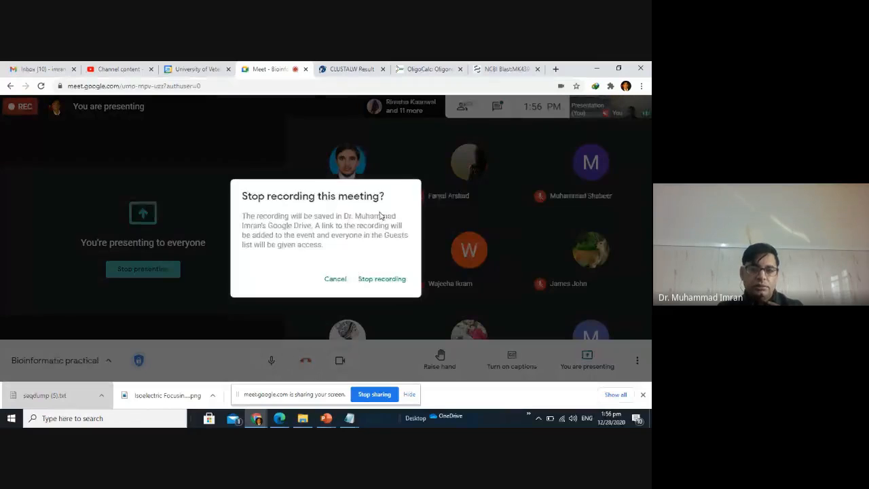